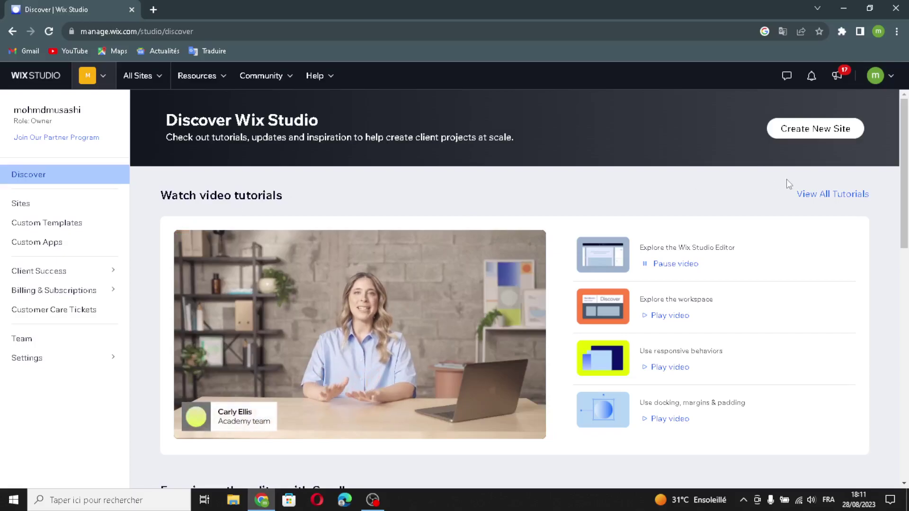
Create a new site with the Wix Editor and set the website kind to Cultural Movement after searching for "cultural workshops and classes".
left_click(799, 137)
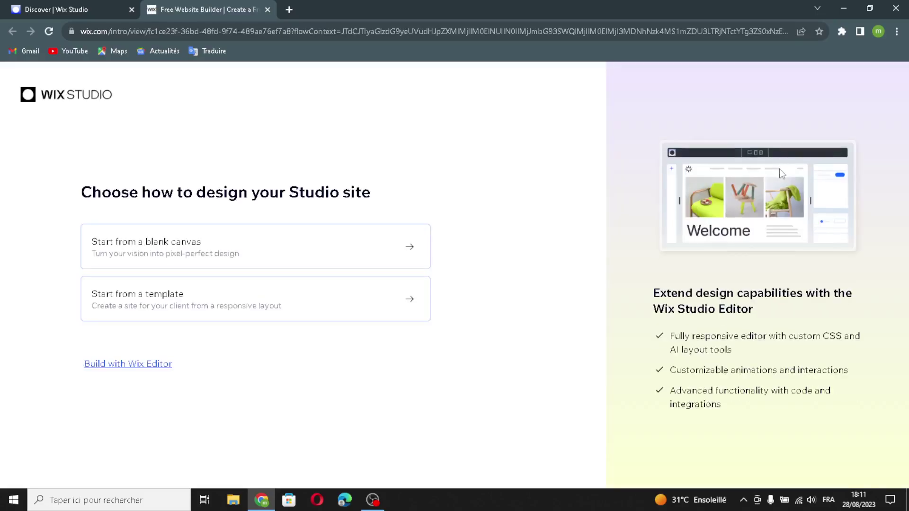
left_click(161, 365)
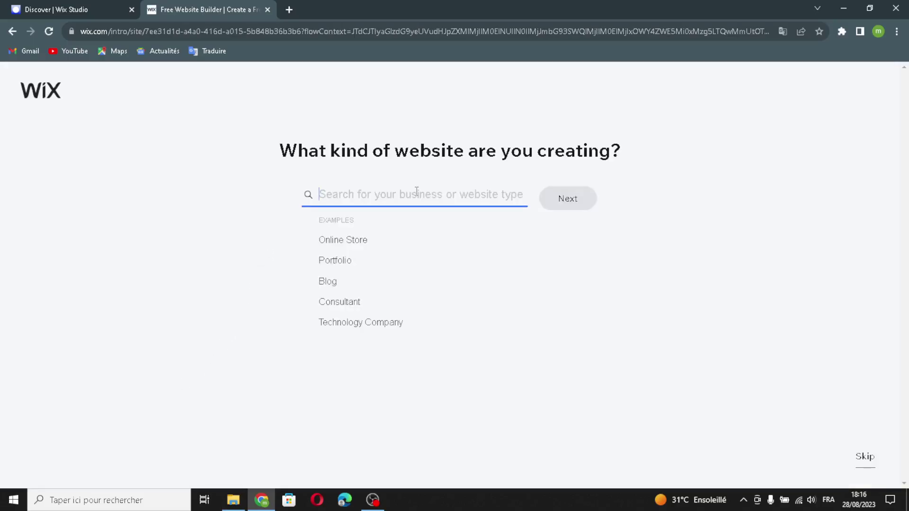
type("cultural w")
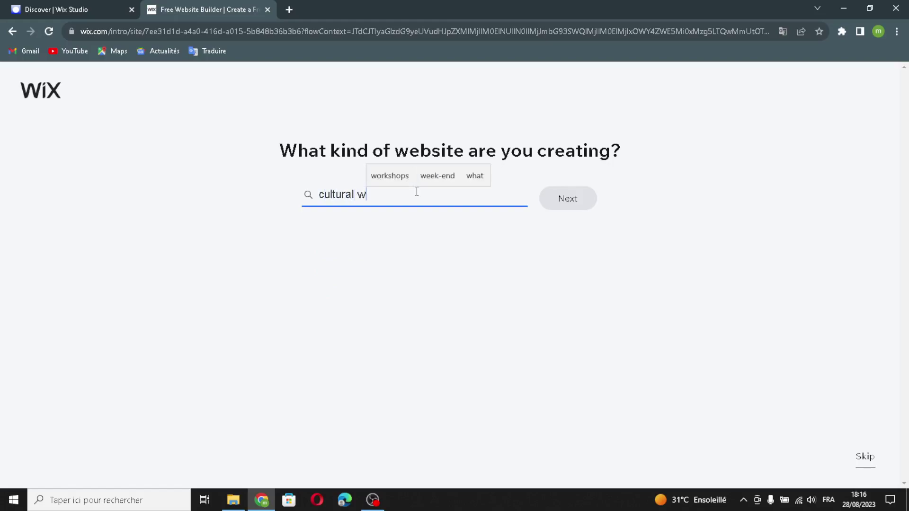
type("ork")
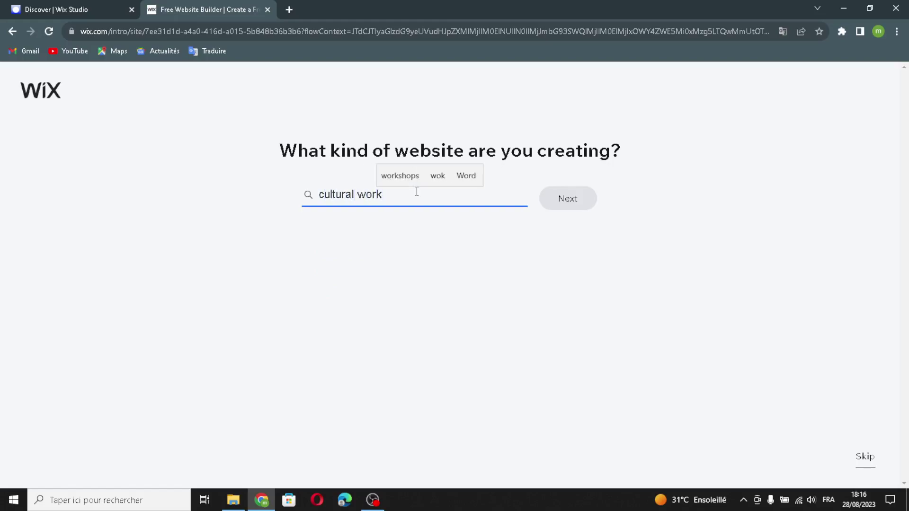
type("shop")
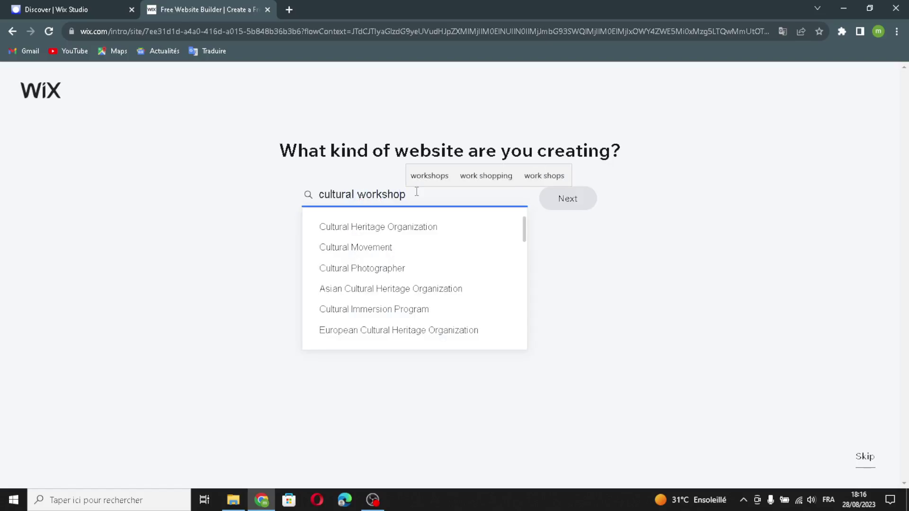
type("s")
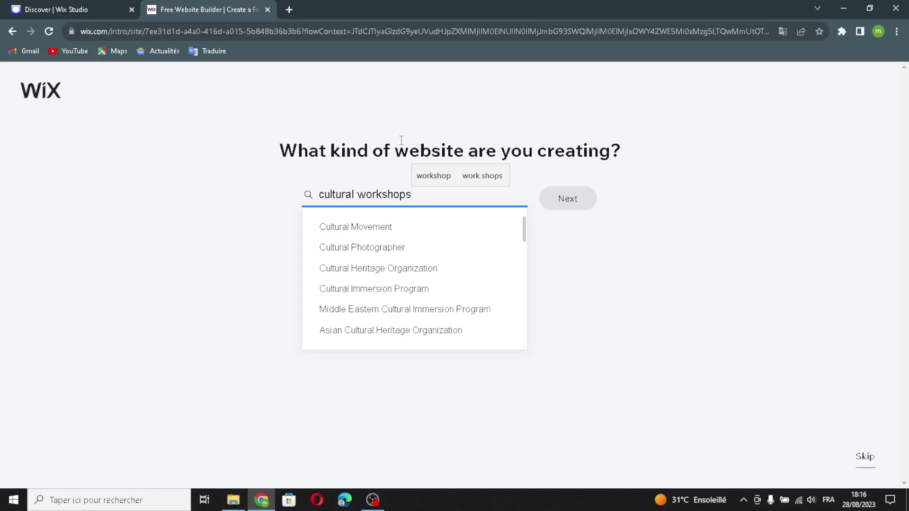
type(" and classes")
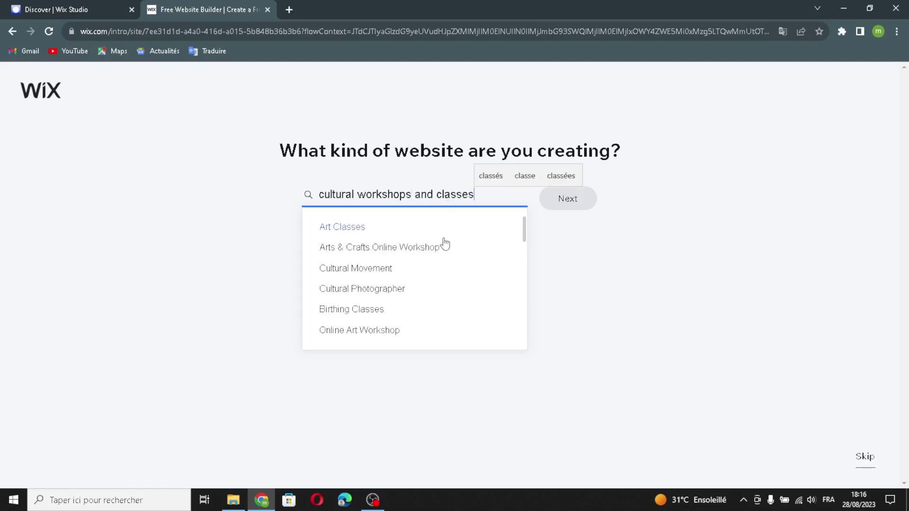
left_click(381, 267)
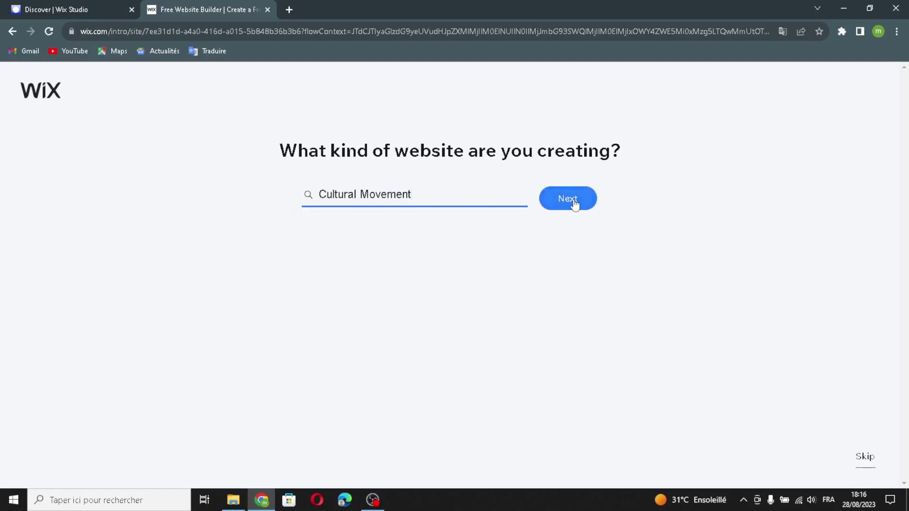
left_click(574, 204)
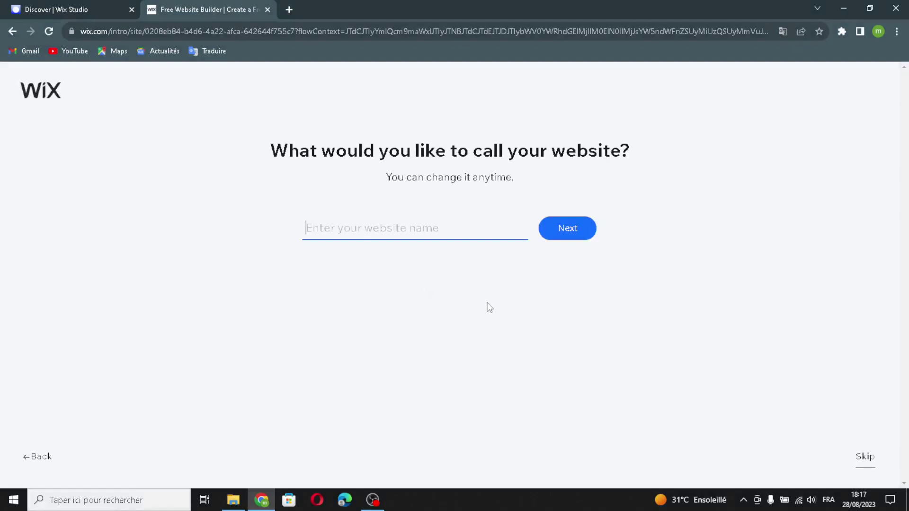
Name the website CulturaLearn and continue to the selection of site features.
type("CulturaLearn")
left_click(545, 235)
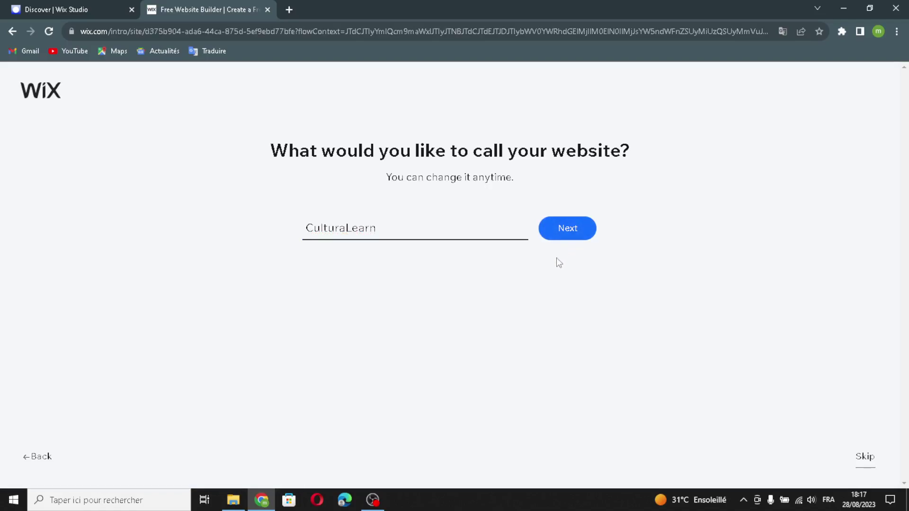
key("F1")
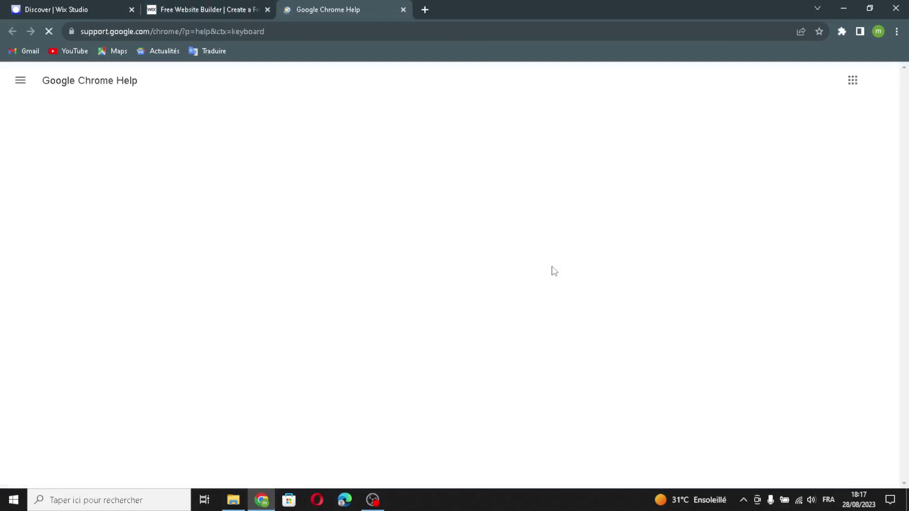
key("ctrl+w")
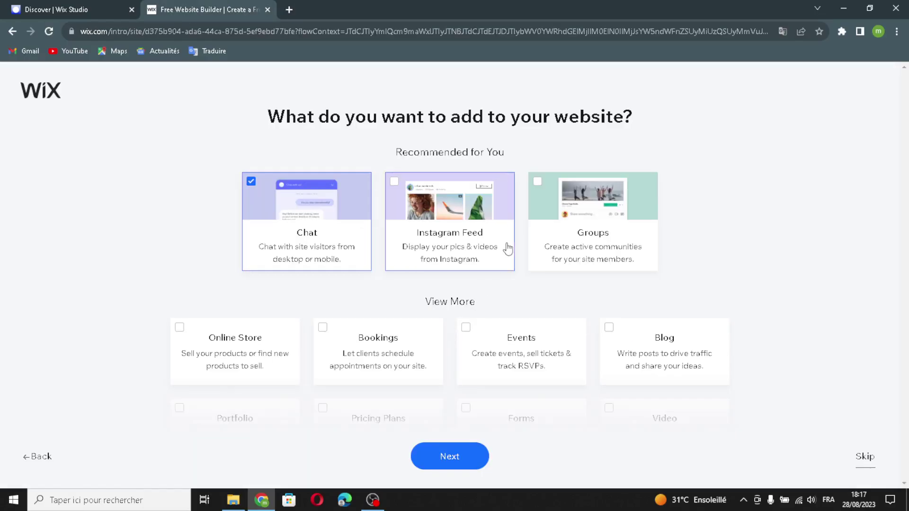
Add Online Store, Bookings, Events, Blog, Video, Forms, Pricing Plans and Portfolio to the website's features.
scroll(379, 156, "down", 1)
scroll(335, 131, "up", 1)
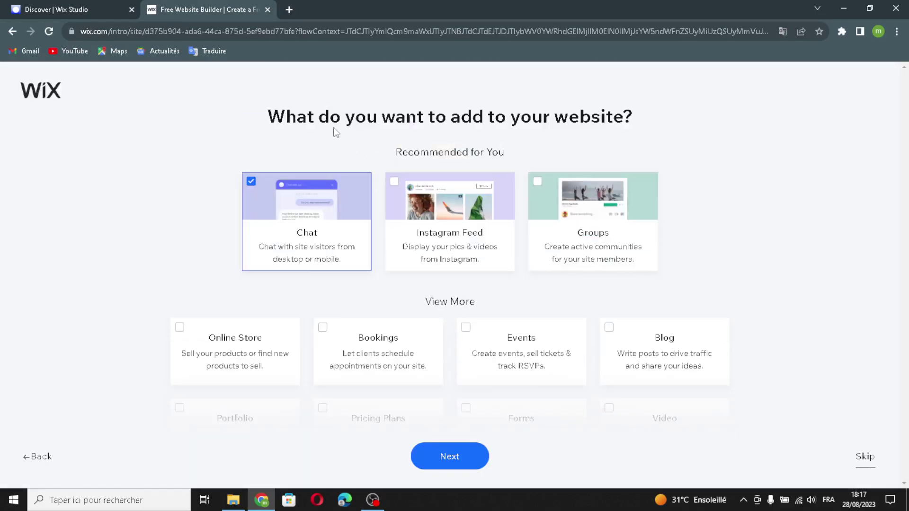
scroll(412, 284, "down", 2)
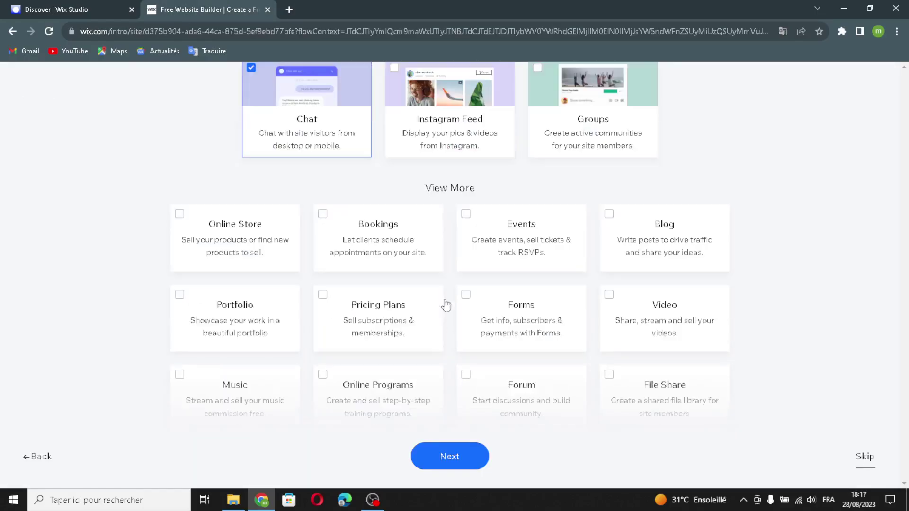
left_click(184, 212)
left_click(342, 237)
left_click(522, 239)
left_click(642, 234)
left_click(631, 301)
left_click(546, 322)
left_click(326, 318)
left_click(236, 309)
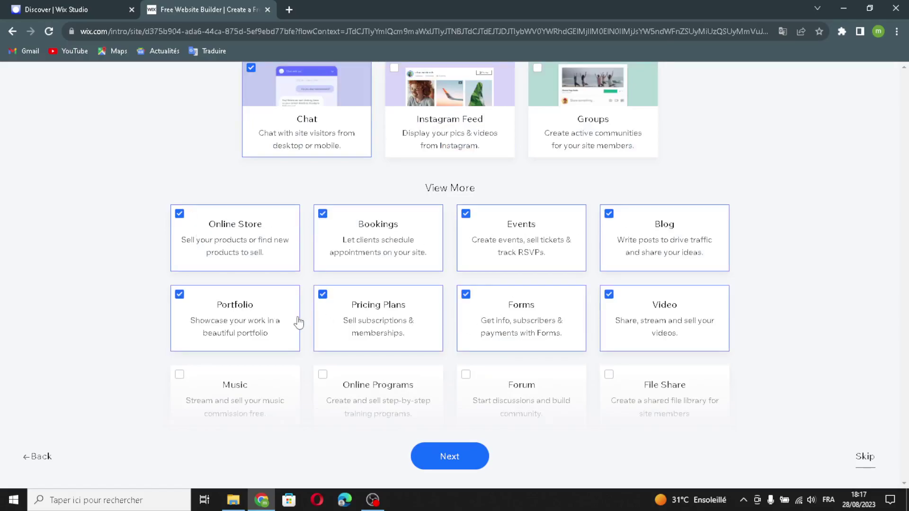
Also add Music, Online Programs, Forum, File Share and the four features in the row below them.
scroll(298, 321, "down", 1)
left_click(260, 336)
left_click(364, 350)
left_click(464, 360)
left_click(667, 350)
scroll(669, 374, "down", 1)
left_click(667, 355)
left_click(544, 368)
left_click(360, 364)
left_click(258, 364)
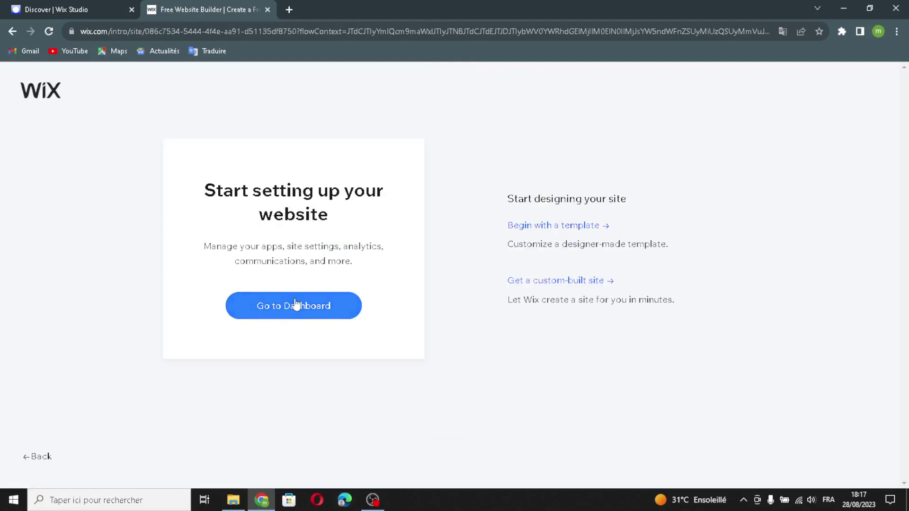
Go to the site's dashboard and start the site design, letting Wix create the site.
left_click(296, 305)
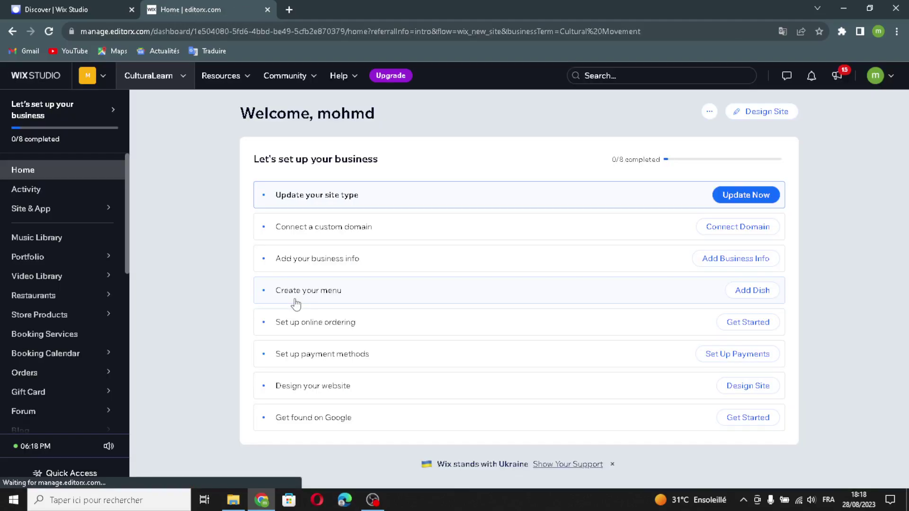
left_click(748, 115)
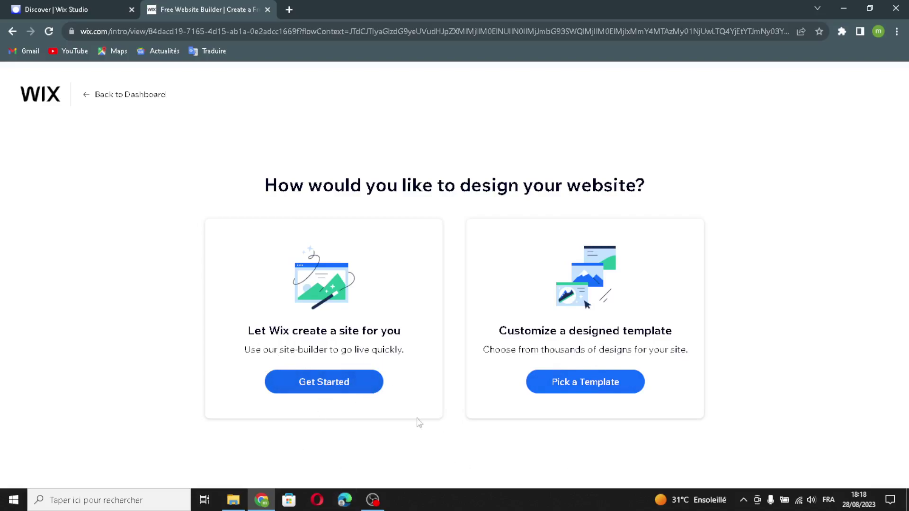
left_click(344, 383)
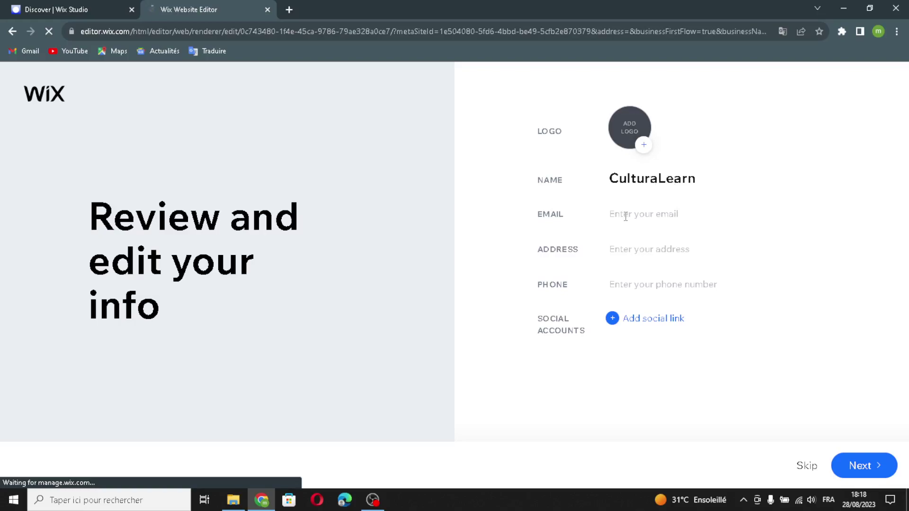
Continue past the business info with a blank social link added, and use the Jet Black theme.
left_click(610, 319)
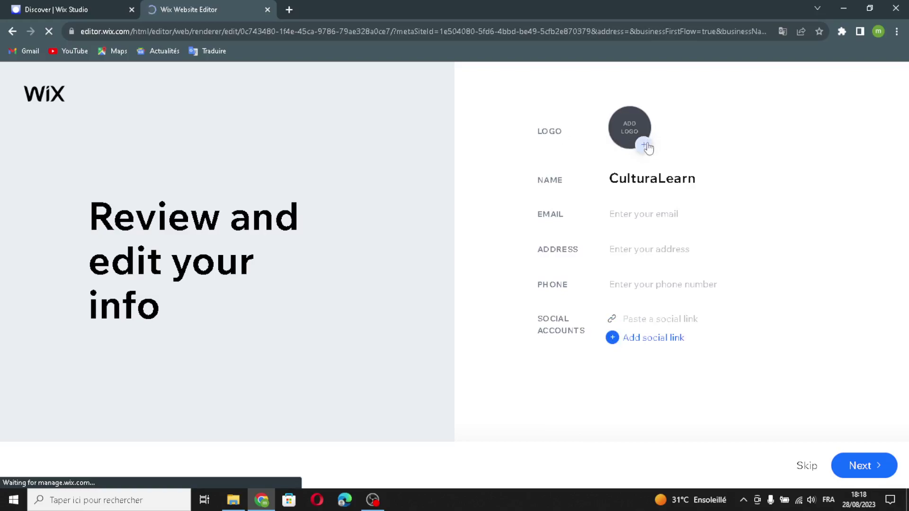
left_click(860, 468)
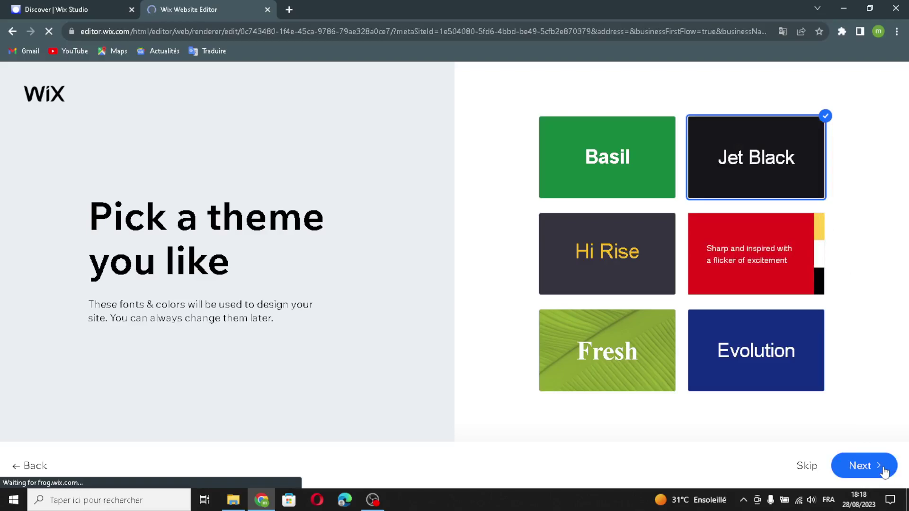
left_click(883, 470)
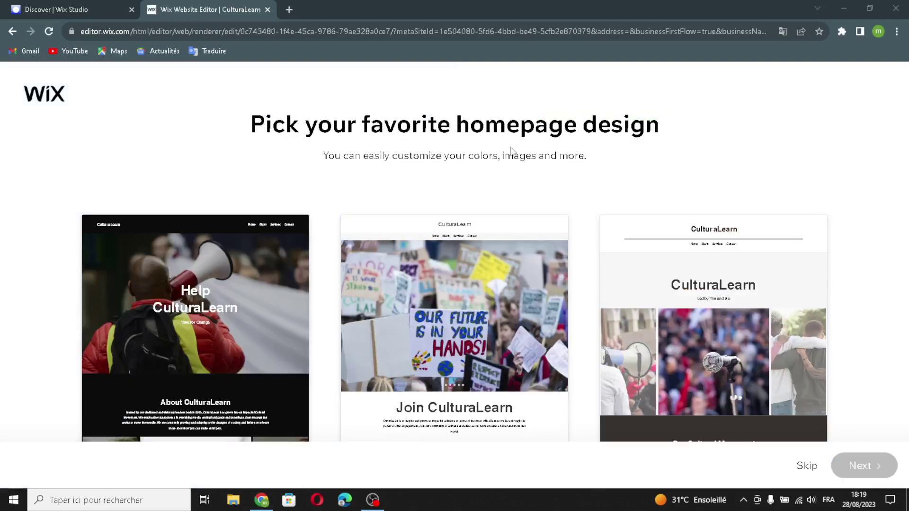
Choose the black "Help CulturaLearn" homepage design and add the About Us, Contact, Causes, News and Donate pages.
left_click(237, 265)
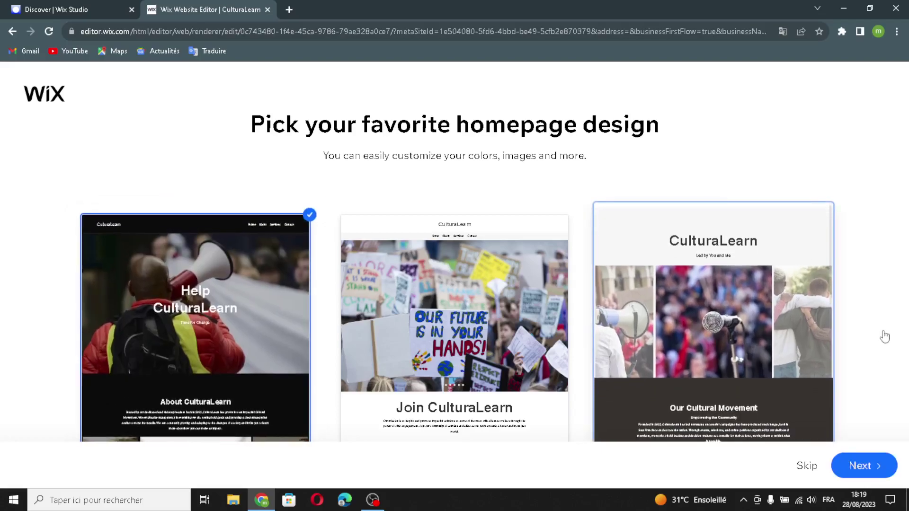
key("Return")
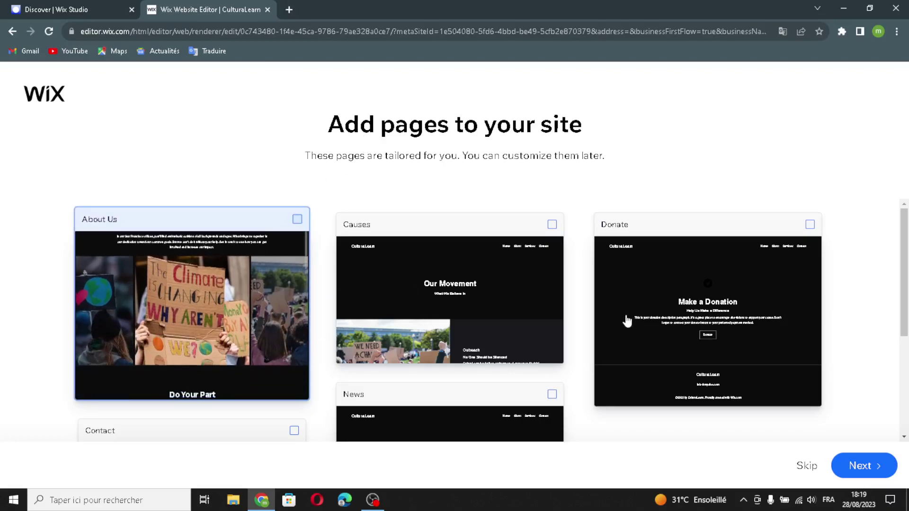
scroll(449, 385, "down", 2)
left_click(424, 355)
left_click(192, 374)
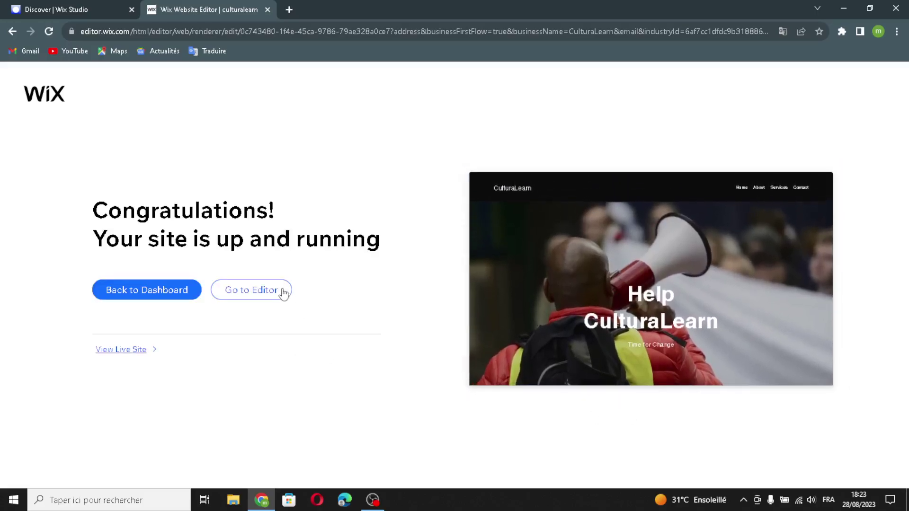
Open the finished site in the editor and display the elements that can be added to the page.
left_click(250, 290)
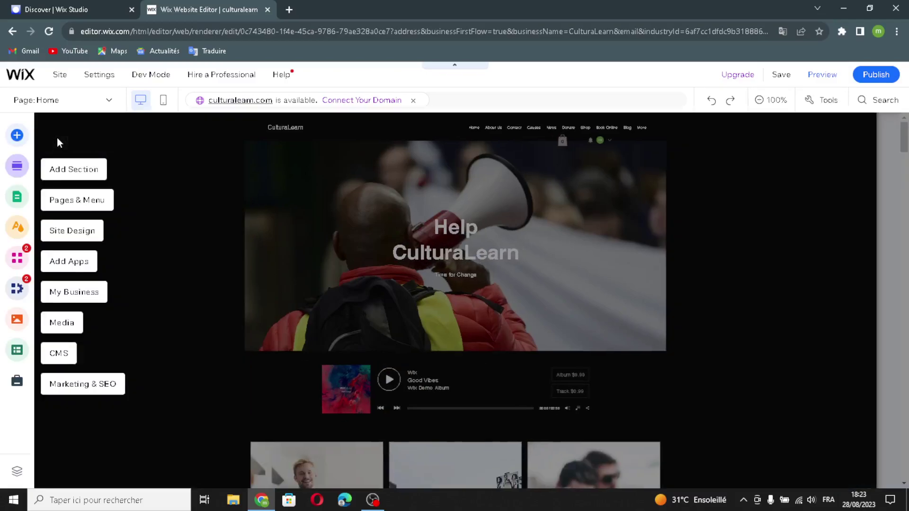
left_click(58, 140)
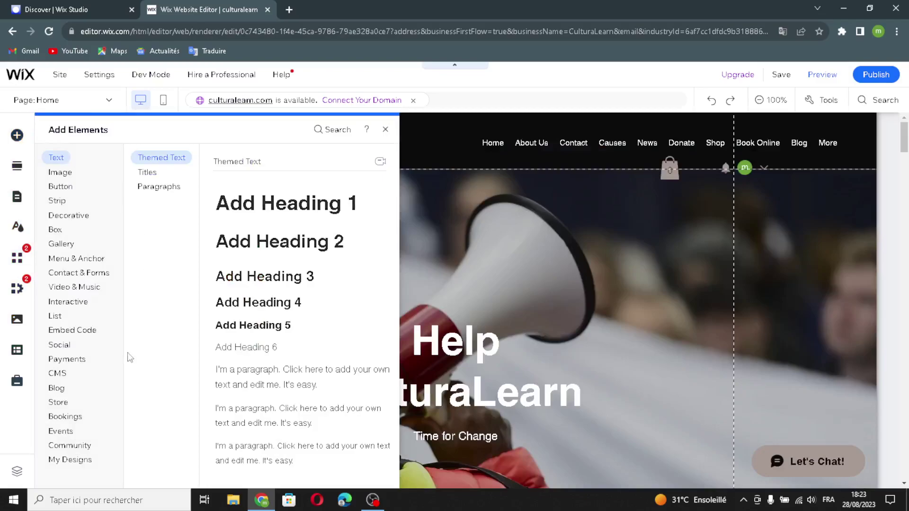
left_click(18, 138)
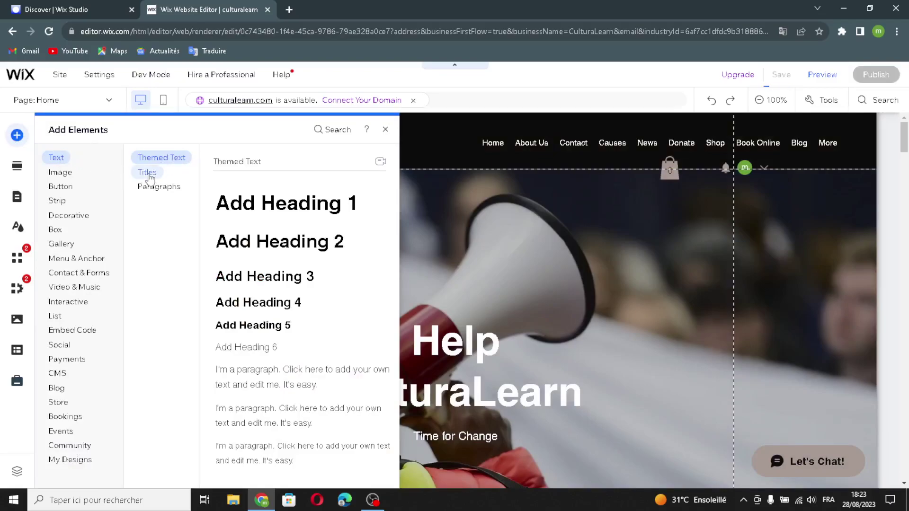
Look through the available text elements, covering themed text, titles and paragraphs.
left_click(148, 174)
left_click(147, 188)
left_click(151, 175)
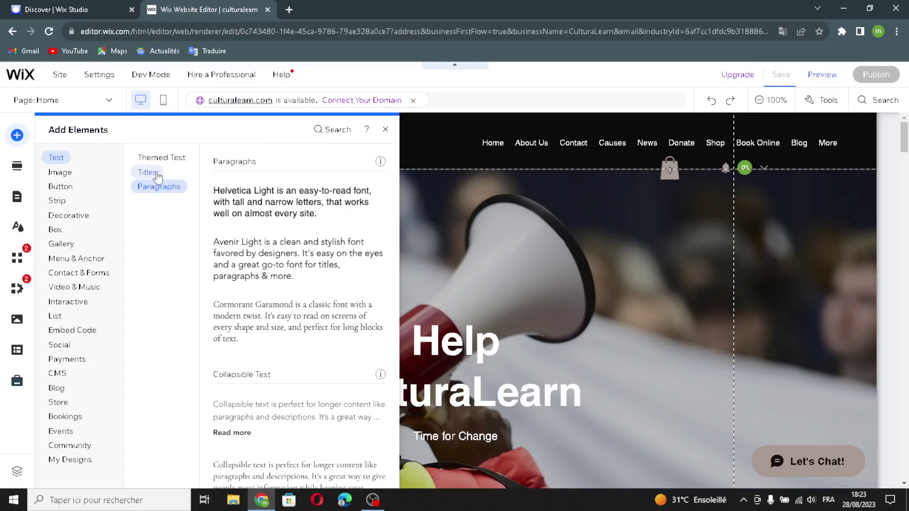
scroll(294, 229, "up", 3)
scroll(290, 232, "up", 4)
scroll(289, 235, "down", 6)
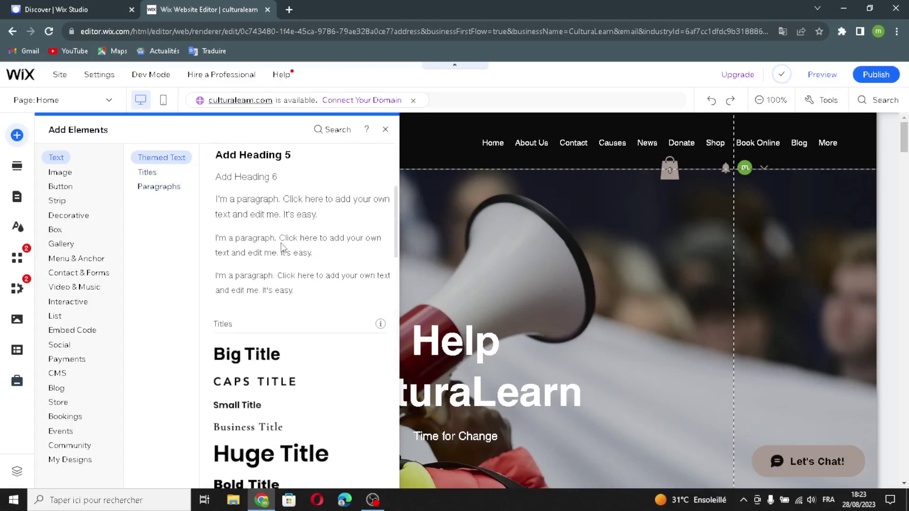
Look through the image elements, including uploads, free Wix images and illustrations, and then the themed button elements.
left_click(63, 176)
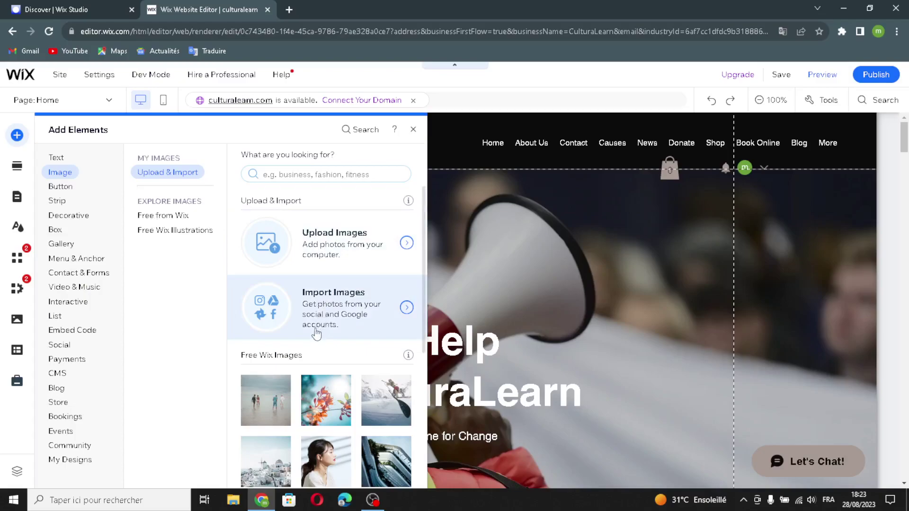
scroll(315, 336, "down", 1)
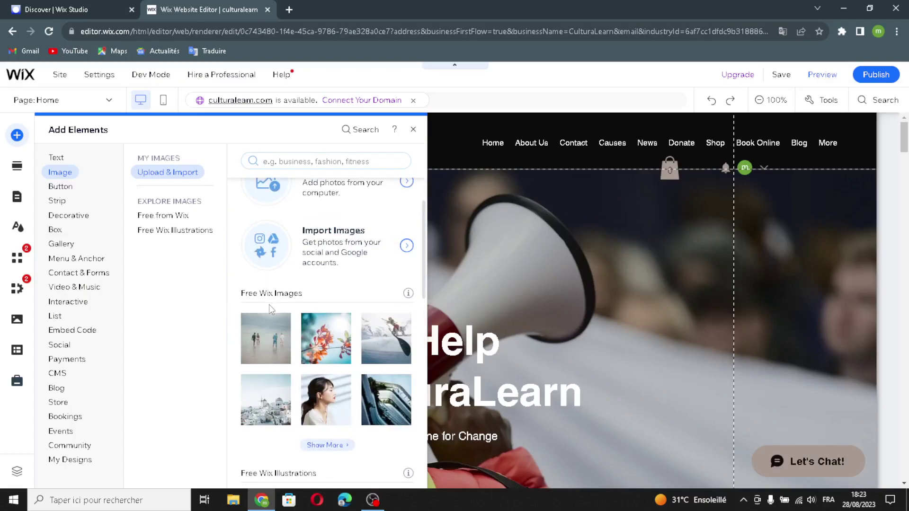
scroll(269, 304, "down", 3)
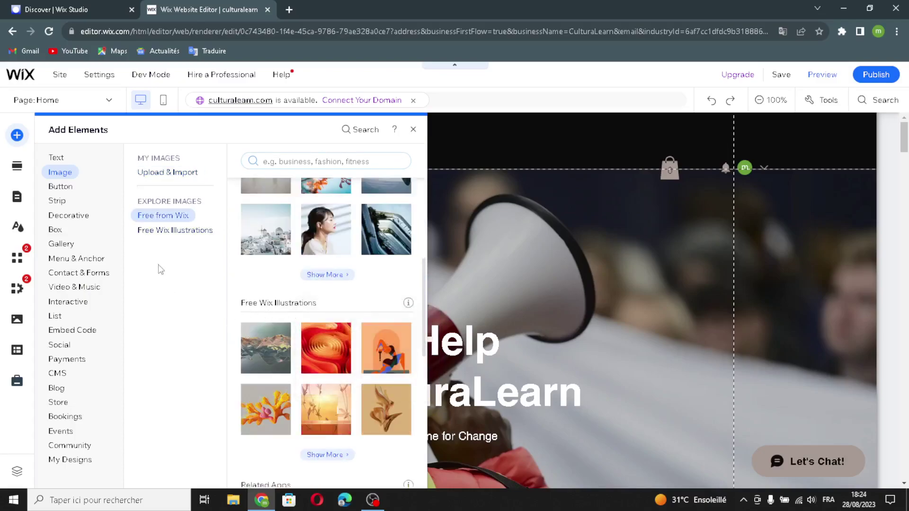
left_click(61, 187)
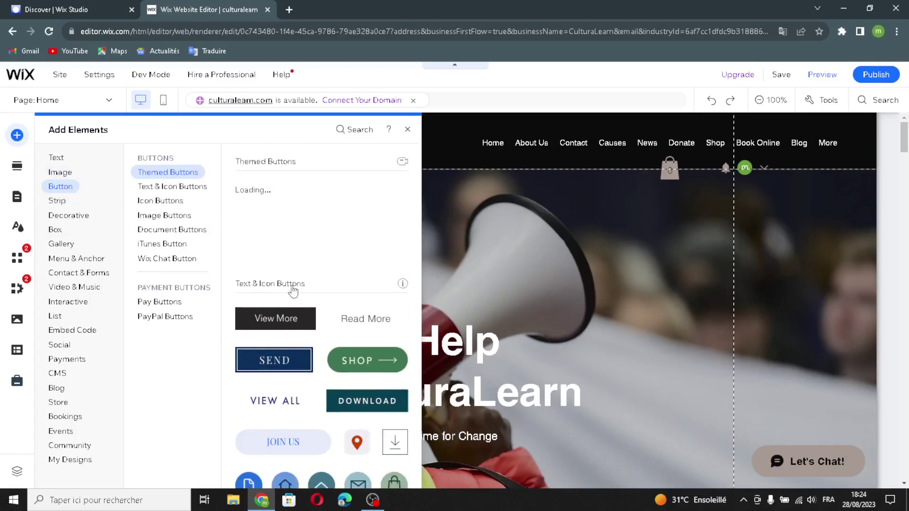
left_click(201, 158)
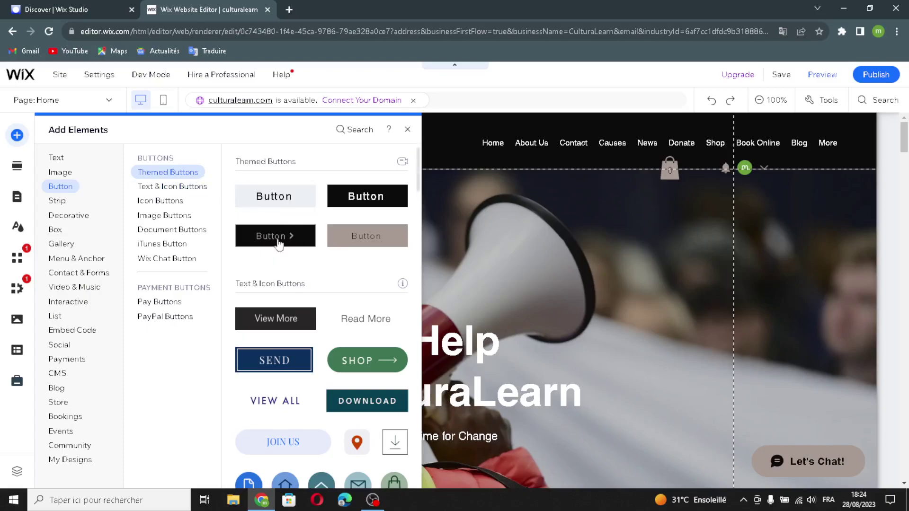
Look through the remaining button elements, covering icon, image, document, iTunes, Wix Chat, pay and PayPal buttons.
left_click(157, 201)
left_click(149, 219)
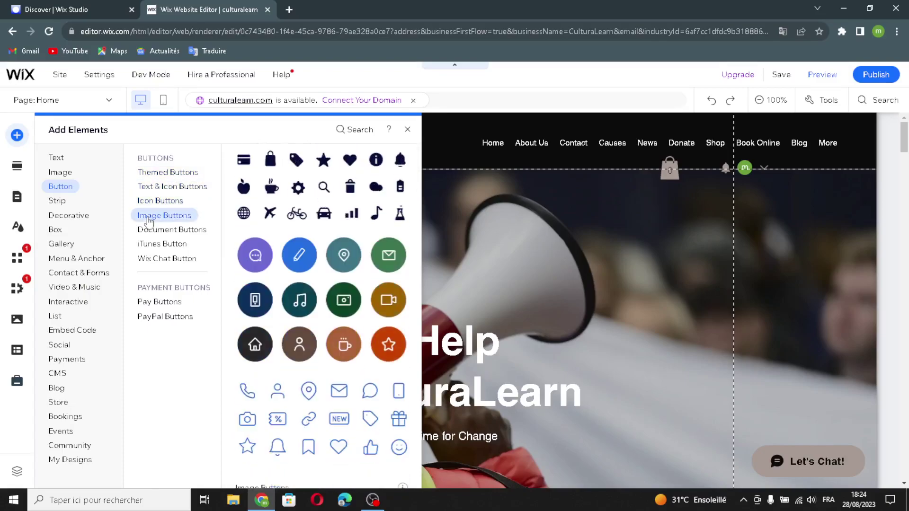
left_click(145, 234)
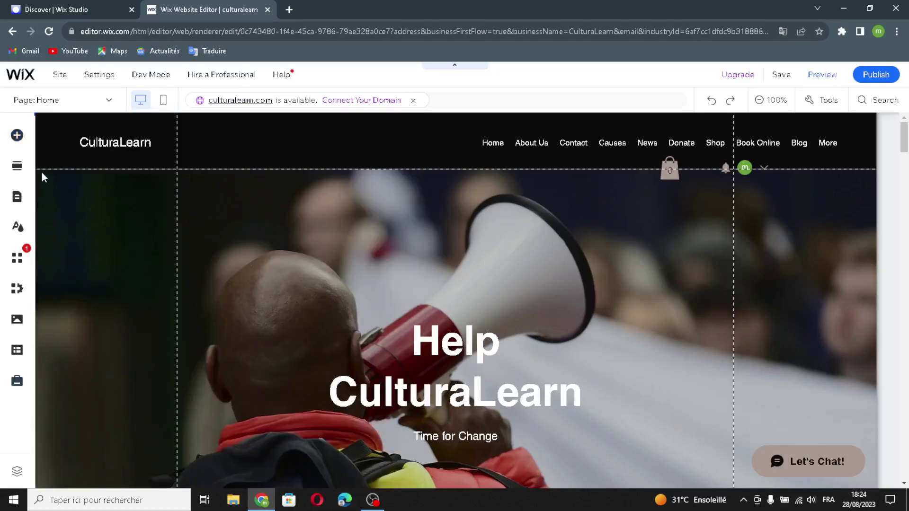
left_click(162, 244)
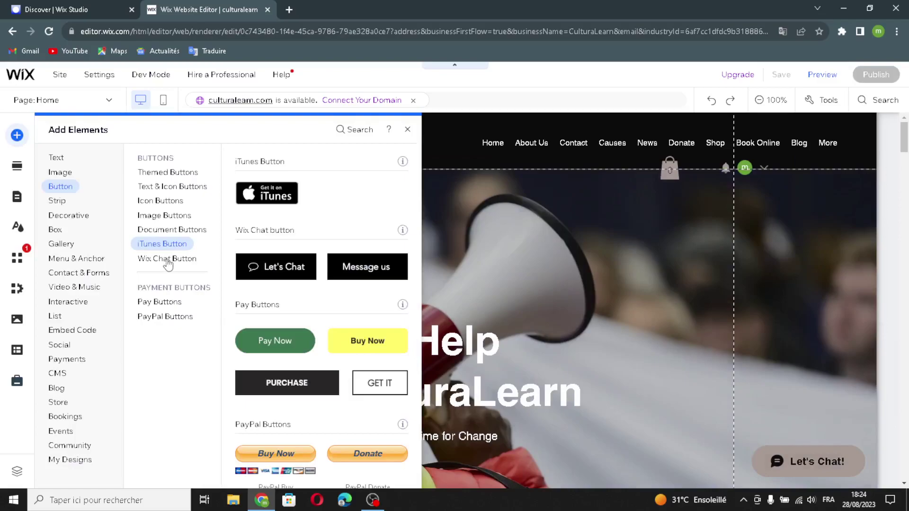
left_click(167, 260)
left_click(156, 303)
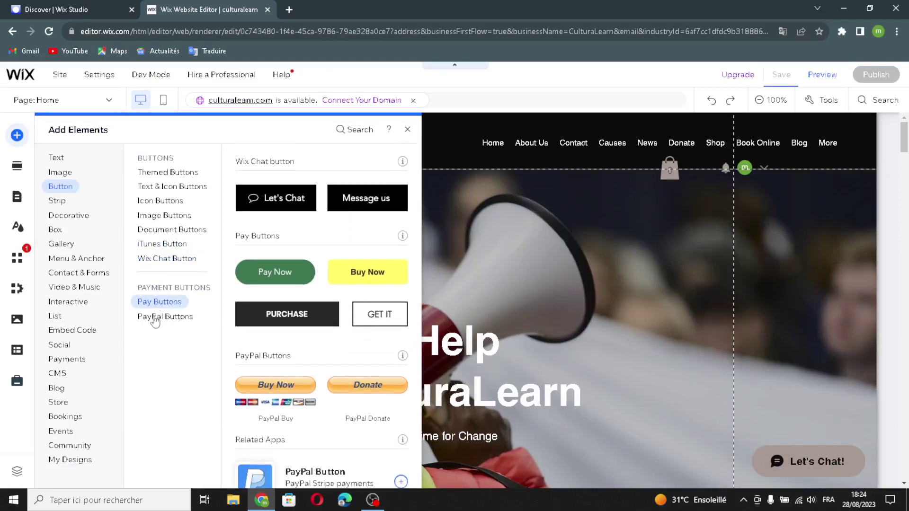
left_click(163, 316)
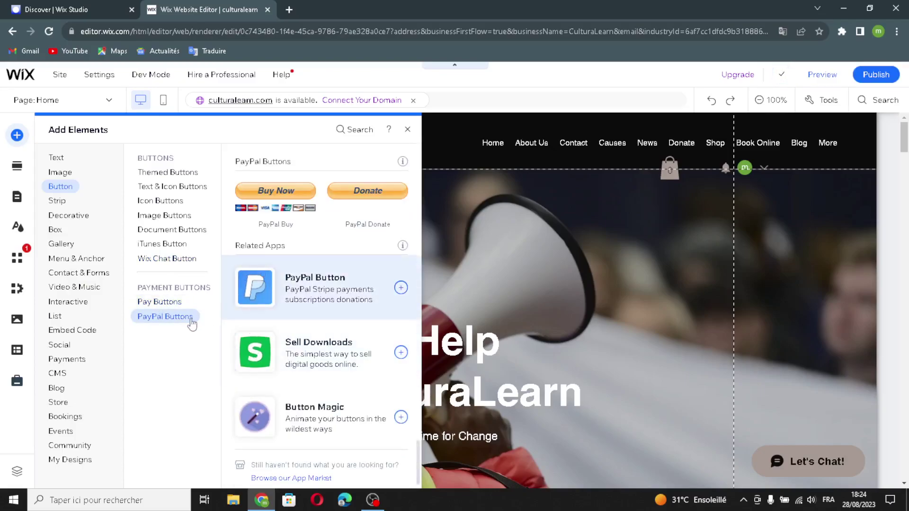
Look through the strip elements, from classic and featured to about, services, contact, welcome, testimonials and team strips.
left_click(58, 202)
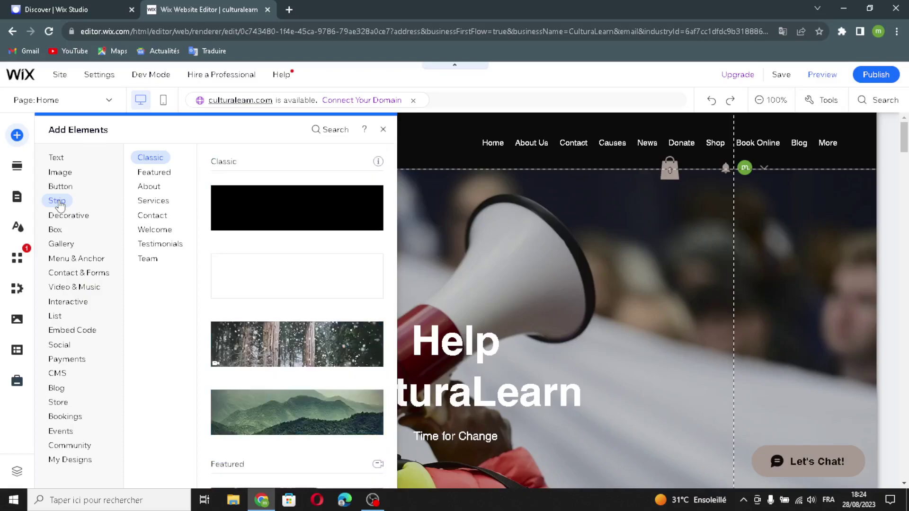
left_click(158, 173)
left_click(150, 186)
left_click(147, 204)
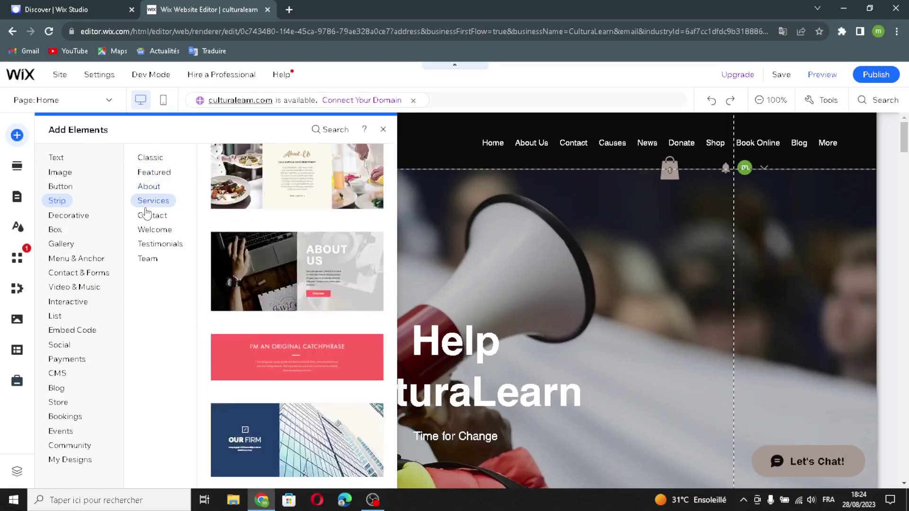
left_click(147, 216)
left_click(149, 231)
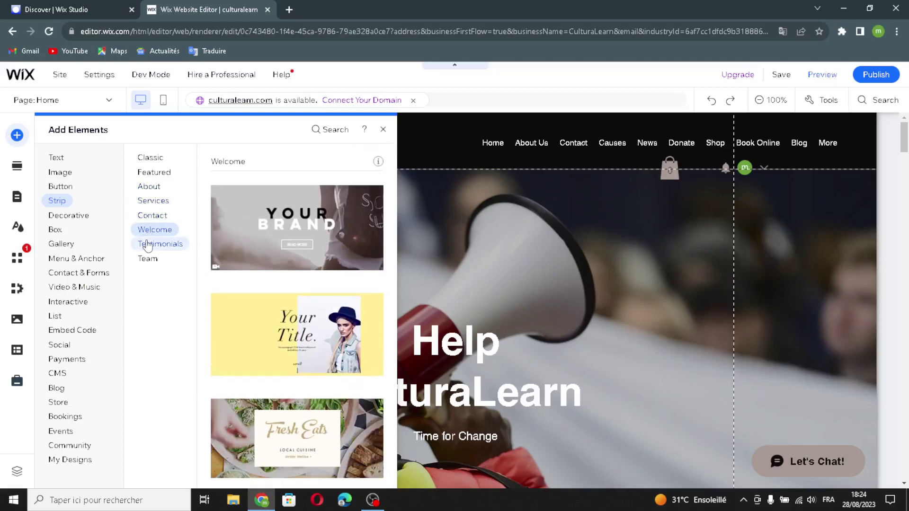
left_click(148, 244)
left_click(147, 258)
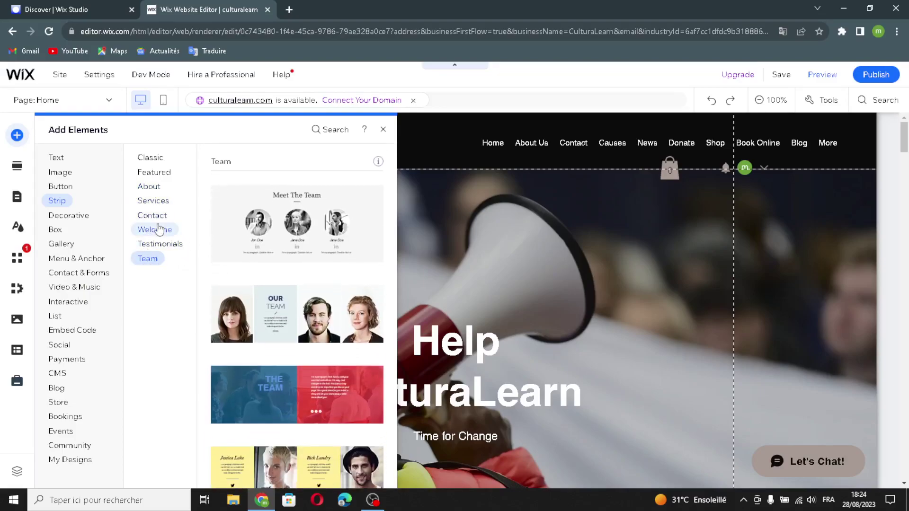
left_click(147, 258)
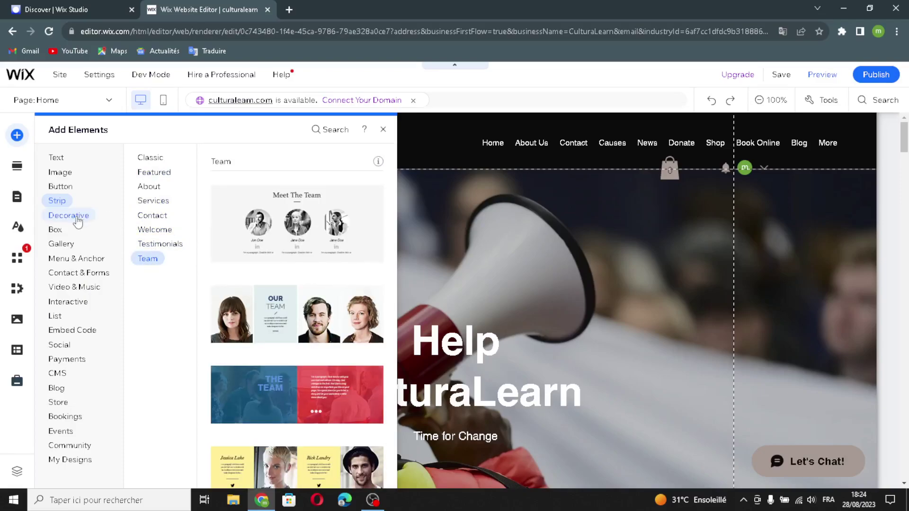
Look through the decorative shapes, covering basic shapes, arrows, and horizontal and vertical lines.
left_click(75, 217)
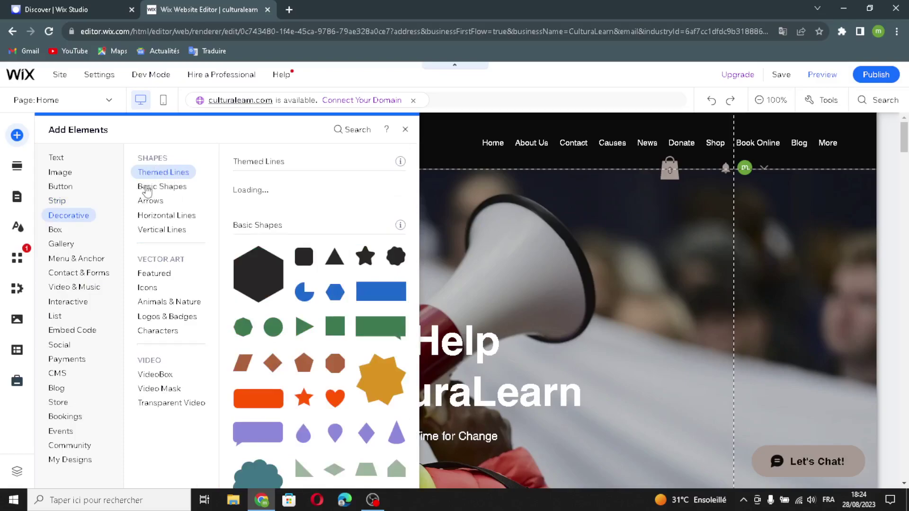
left_click(162, 187)
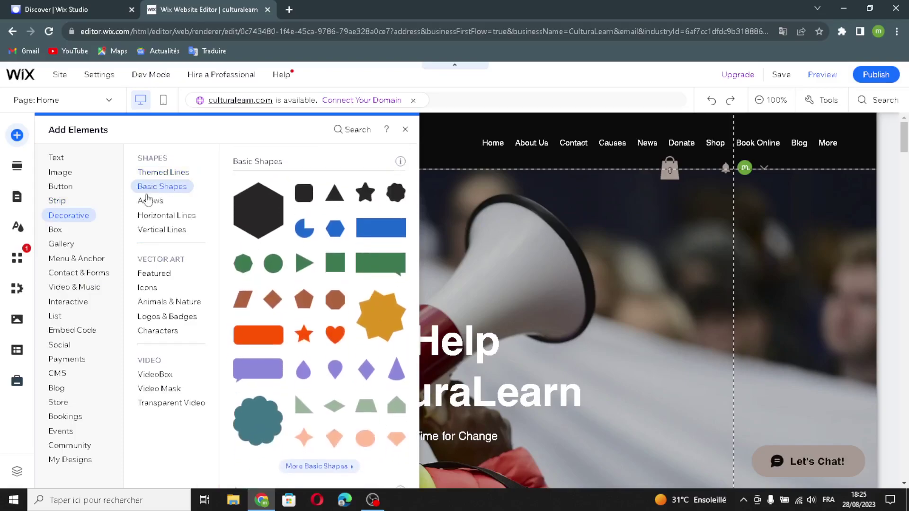
left_click(148, 200)
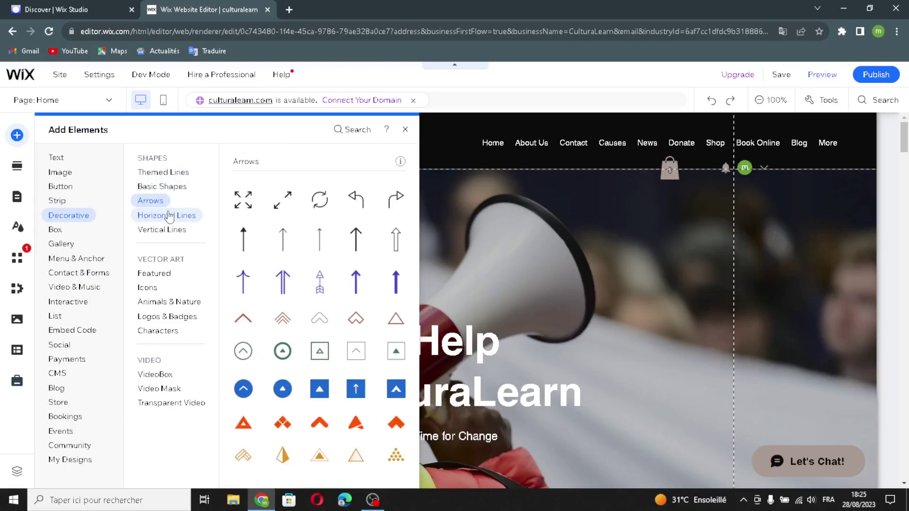
left_click(174, 219)
left_click(165, 232)
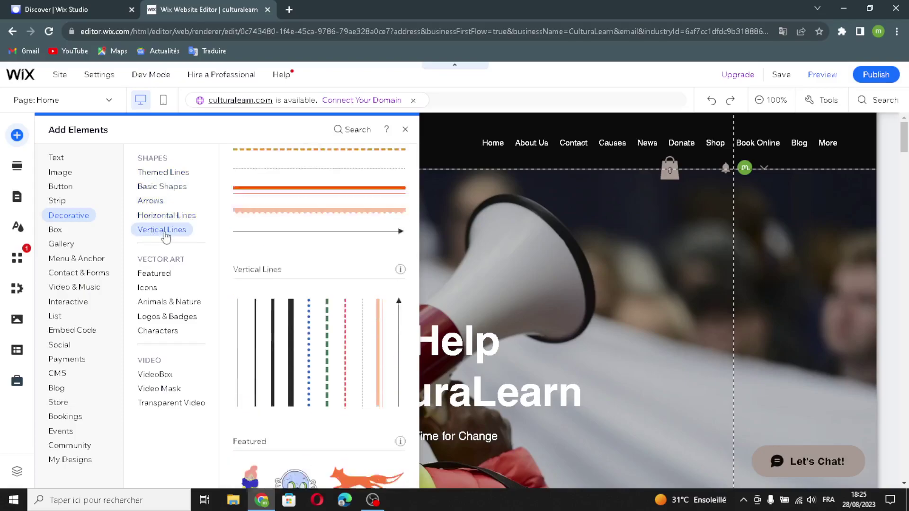
Look through the decorative vector art, covering featured art, icons, animals and nature, logos and badges, and characters.
left_click(151, 273)
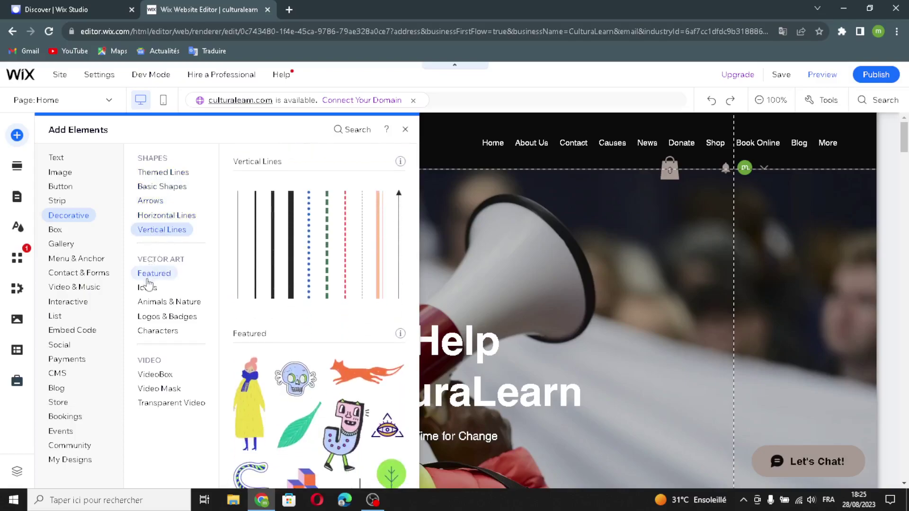
left_click(146, 286)
left_click(142, 302)
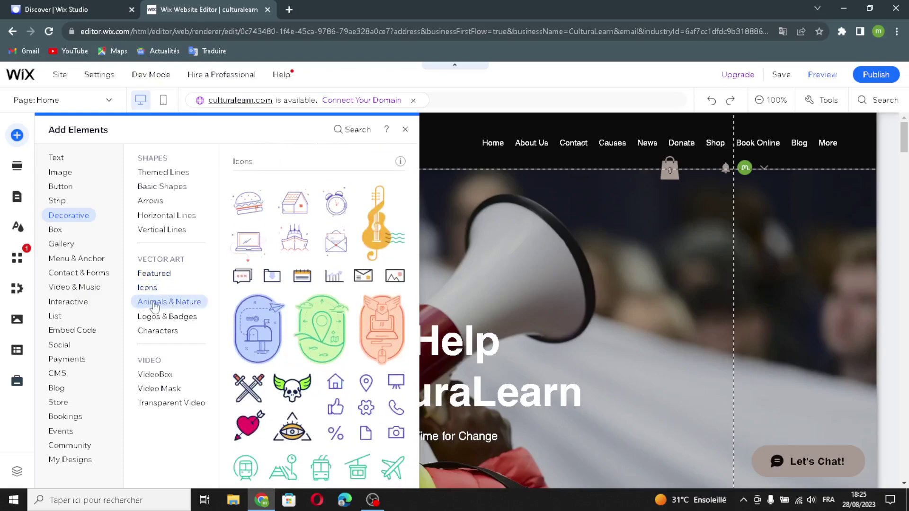
left_click(147, 316)
left_click(183, 332)
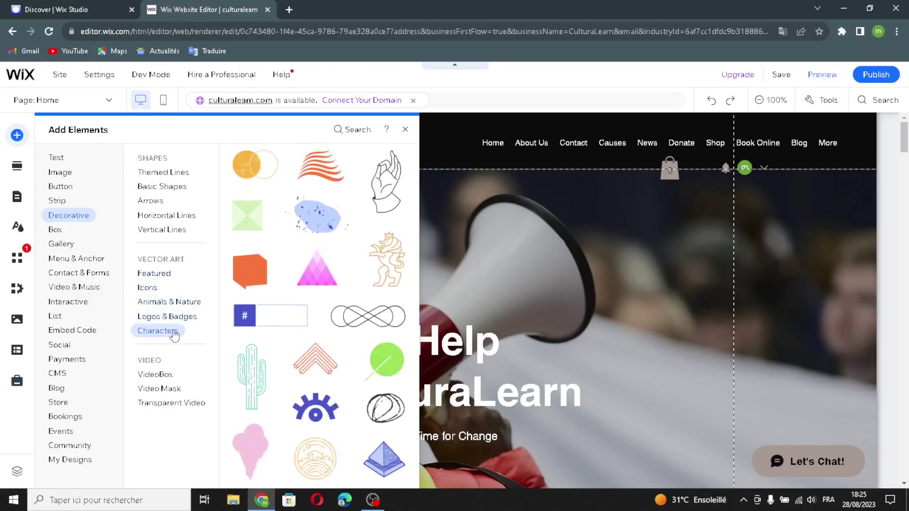
Look through the decorative video elements, covering VideoBox, video masks and transparent videos.
left_click(148, 374)
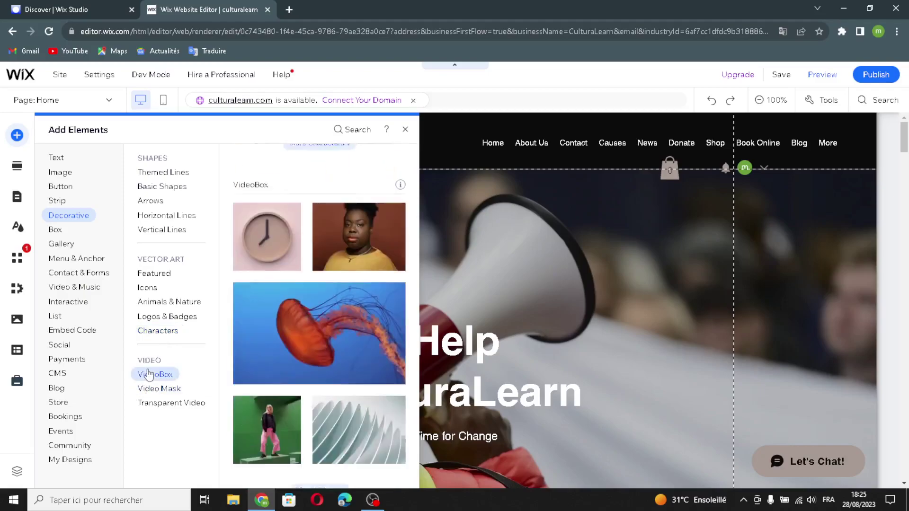
left_click(158, 389)
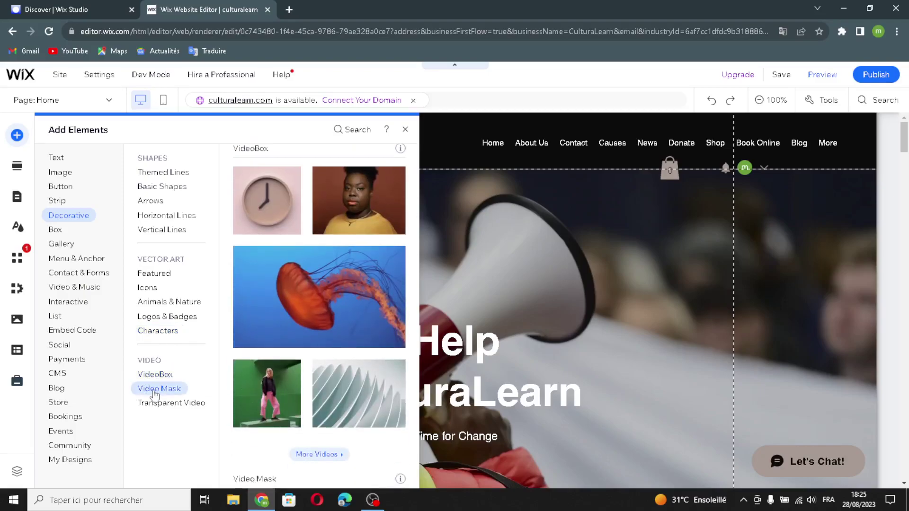
left_click(156, 404)
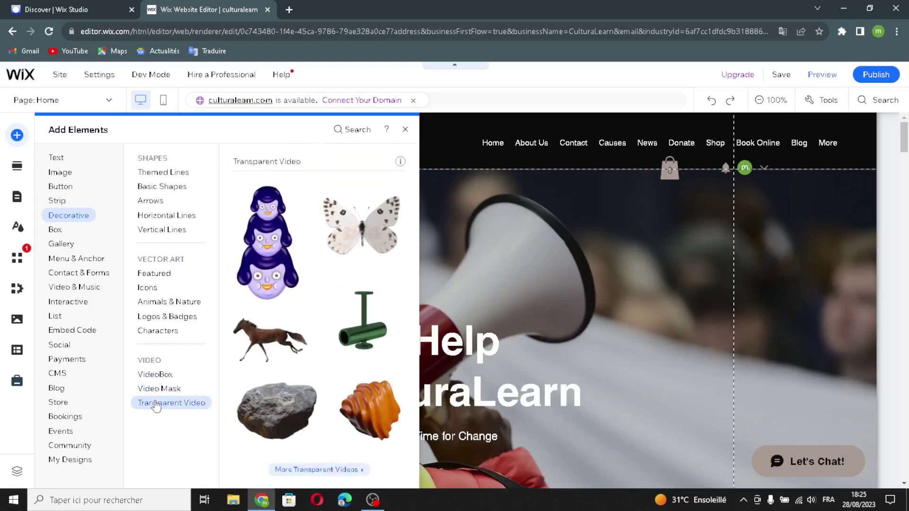
left_click(163, 391)
left_click(167, 401)
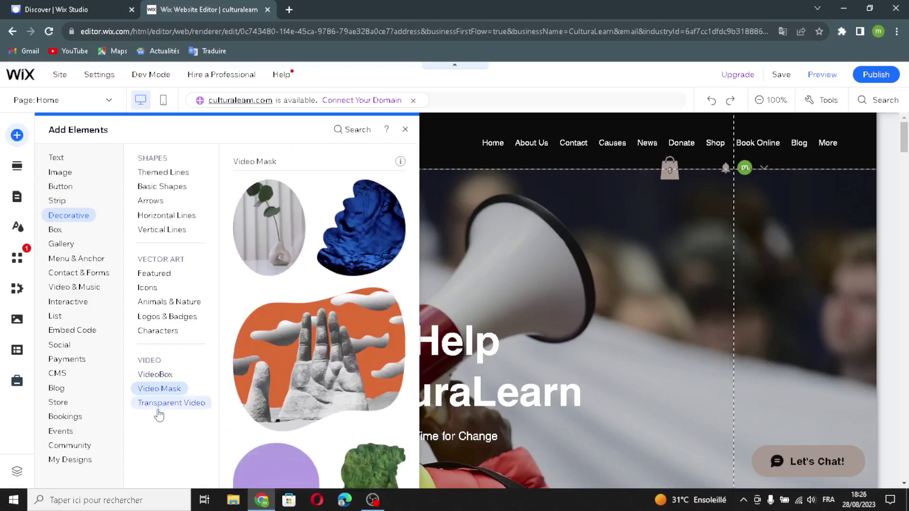
Look through the box elements, covering container boxes, hover boxes and tabs.
left_click(55, 232)
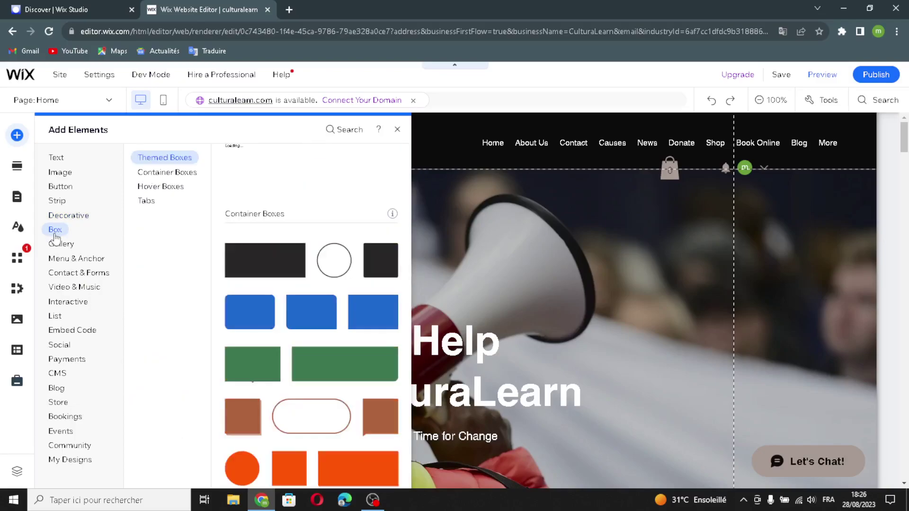
left_click(147, 173)
left_click(146, 188)
left_click(147, 201)
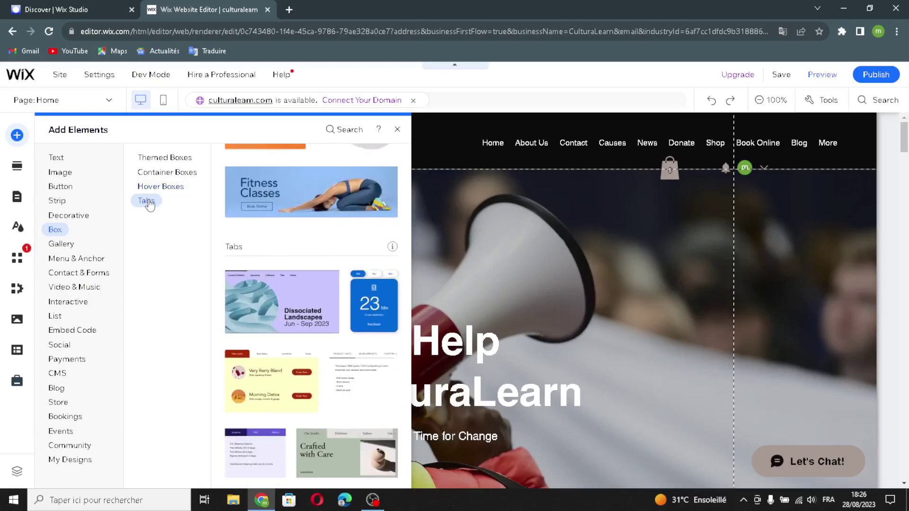
Look through the gallery elements, covering recommended, pro, grid, slider and more galleries.
left_click(62, 246)
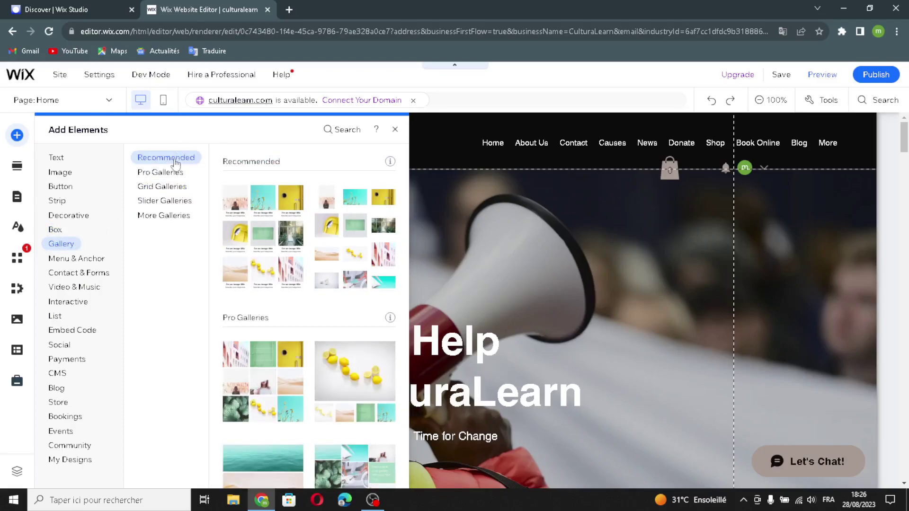
left_click(159, 173)
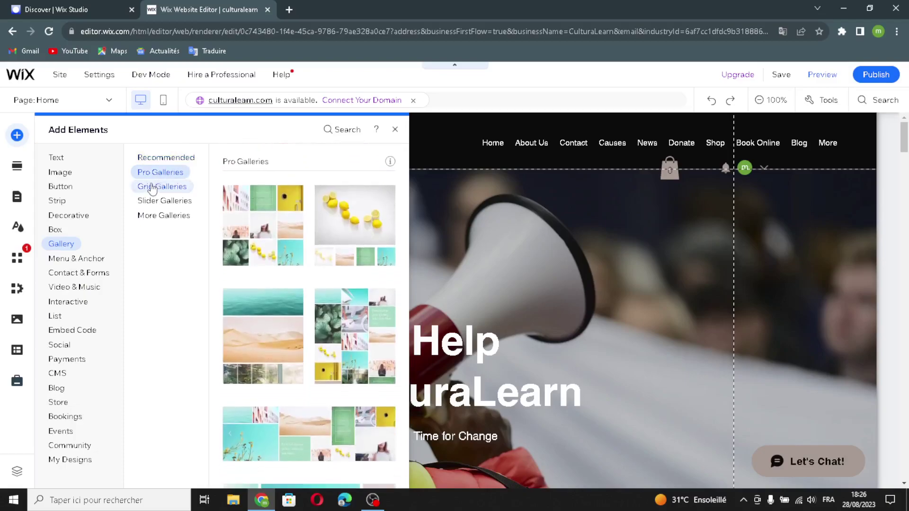
left_click(151, 187)
left_click(149, 200)
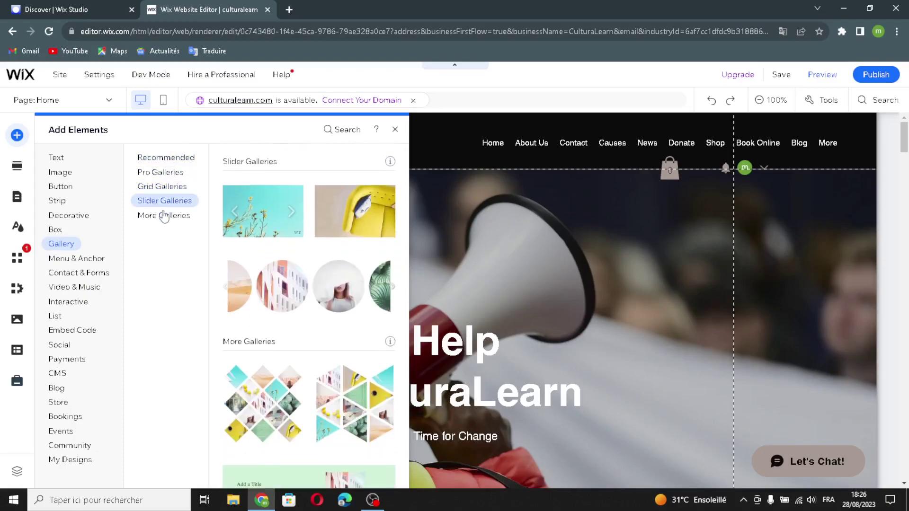
left_click(164, 216)
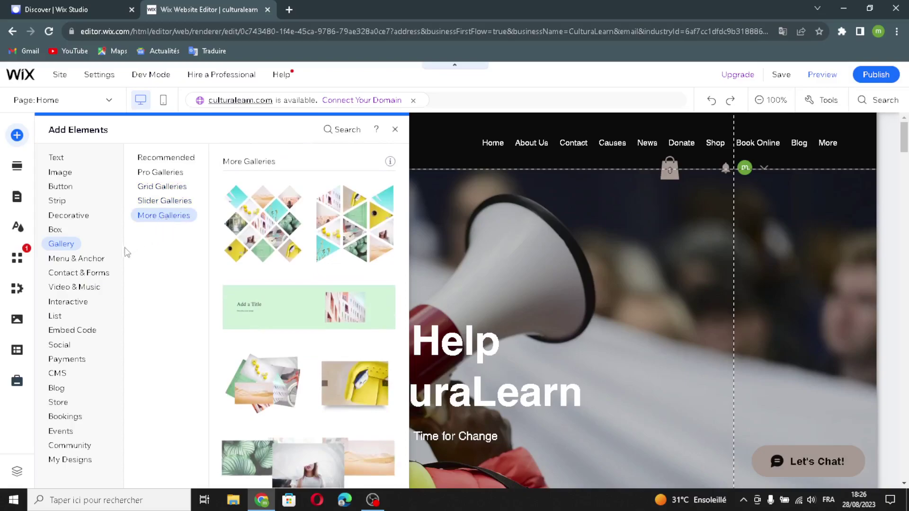
Look through the menu and anchor elements, covering themed, horizontal and vertical menus, anchors, in-page menus and site search.
left_click(89, 260)
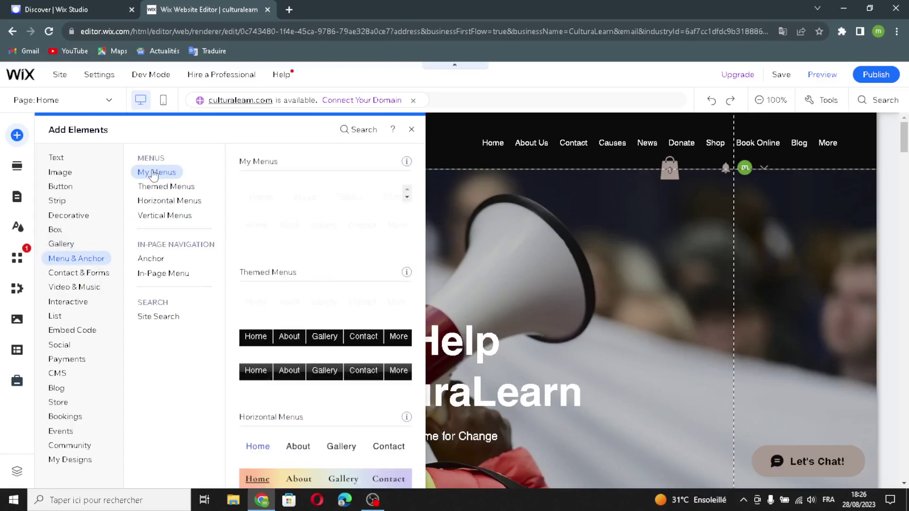
left_click(163, 186)
left_click(169, 201)
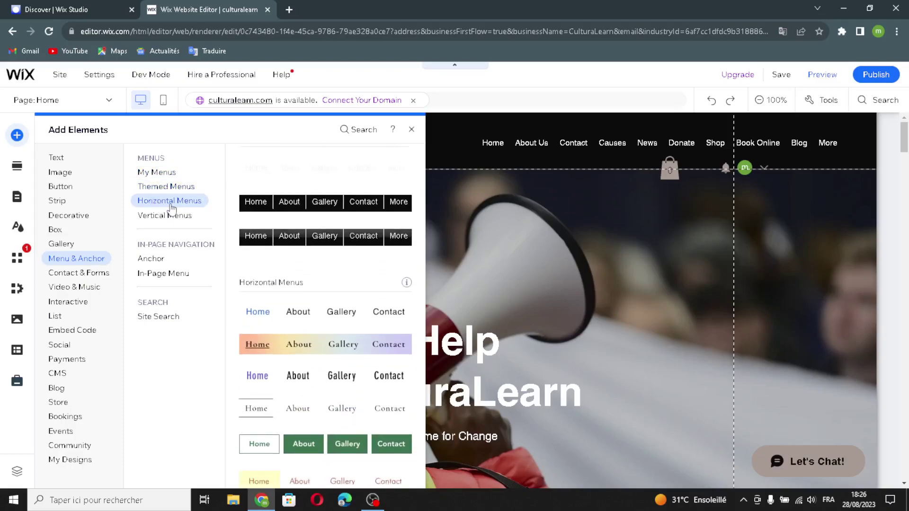
left_click(170, 214)
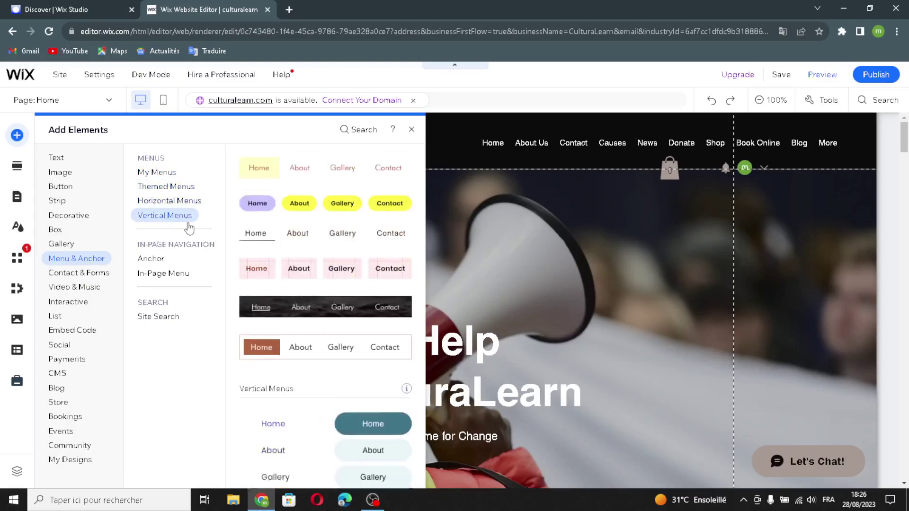
left_click(151, 260)
left_click(158, 277)
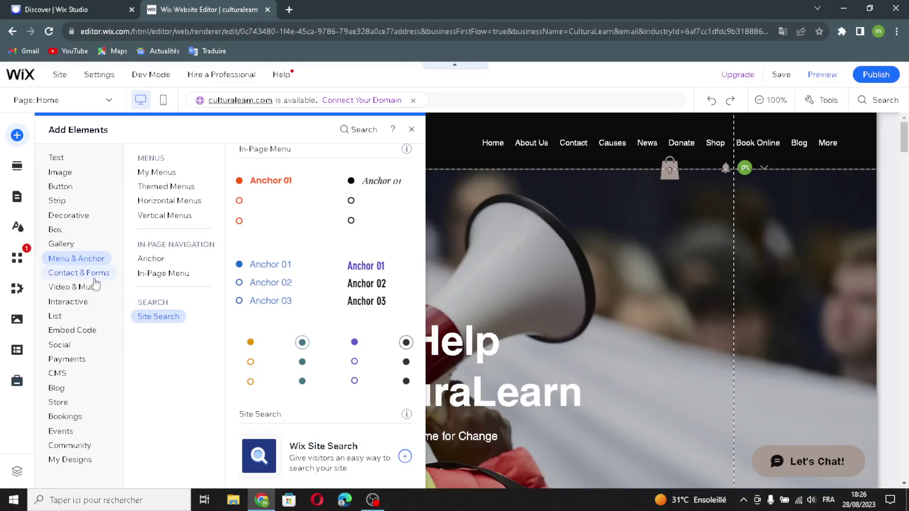
Look through the contact and form elements, covering contact, order, registration, donation, application, feedback, request, waiver and subscribe forms.
left_click(80, 274)
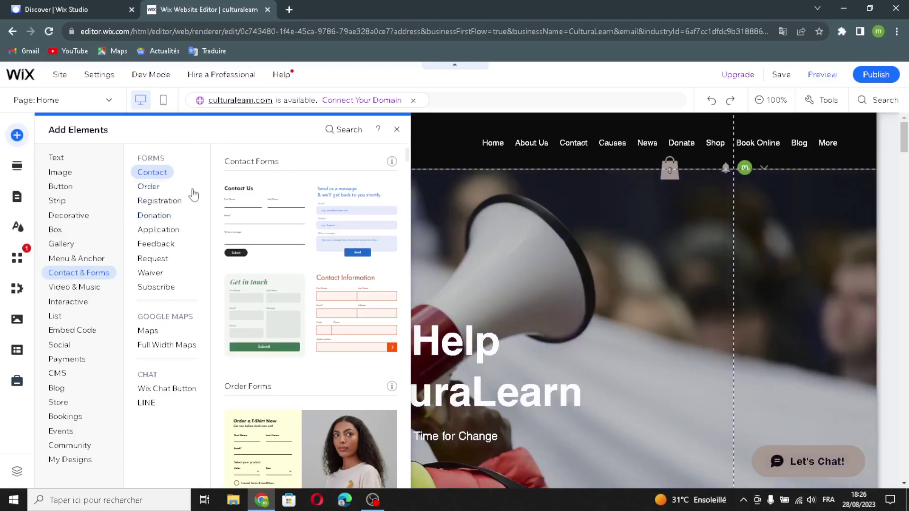
left_click(146, 186)
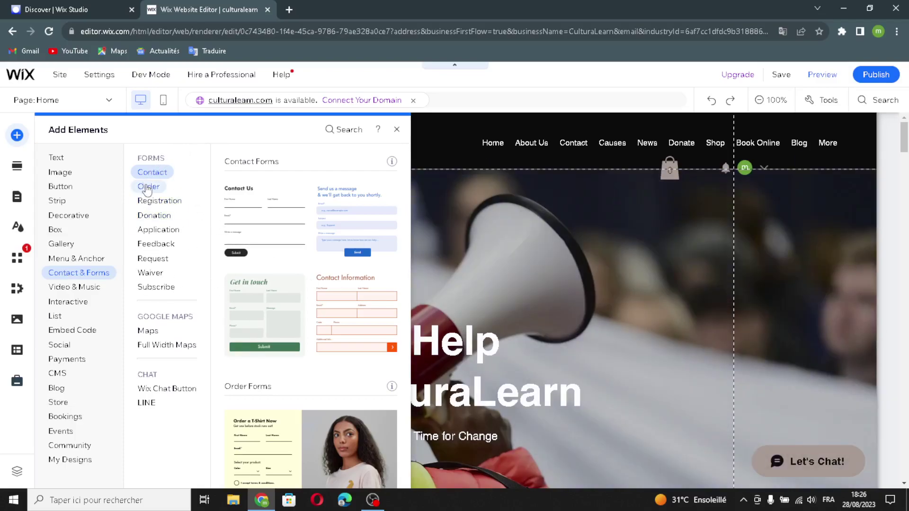
left_click(153, 205)
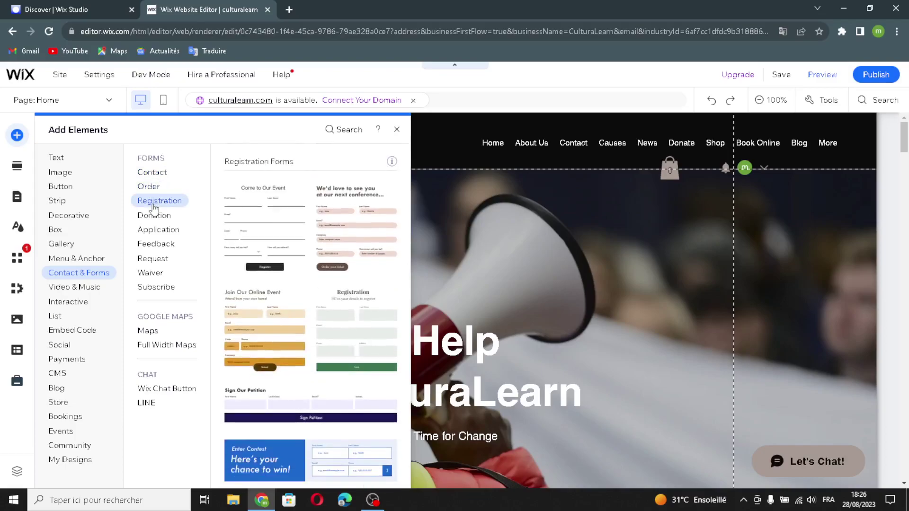
left_click(154, 215)
left_click(152, 230)
left_click(151, 243)
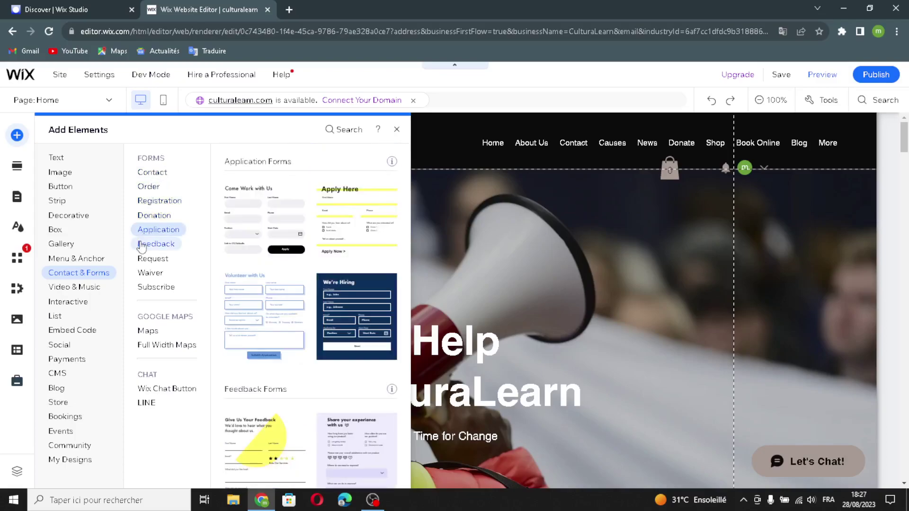
left_click(148, 259)
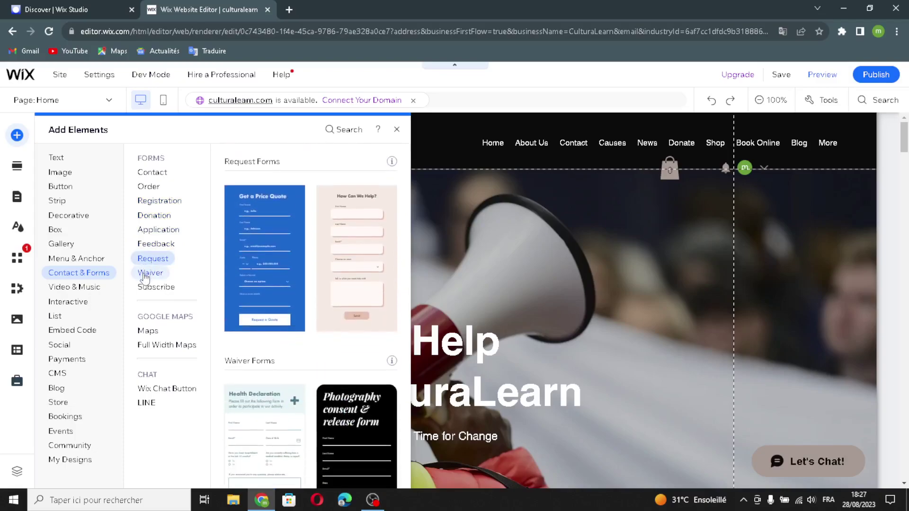
left_click(148, 272)
left_click(159, 289)
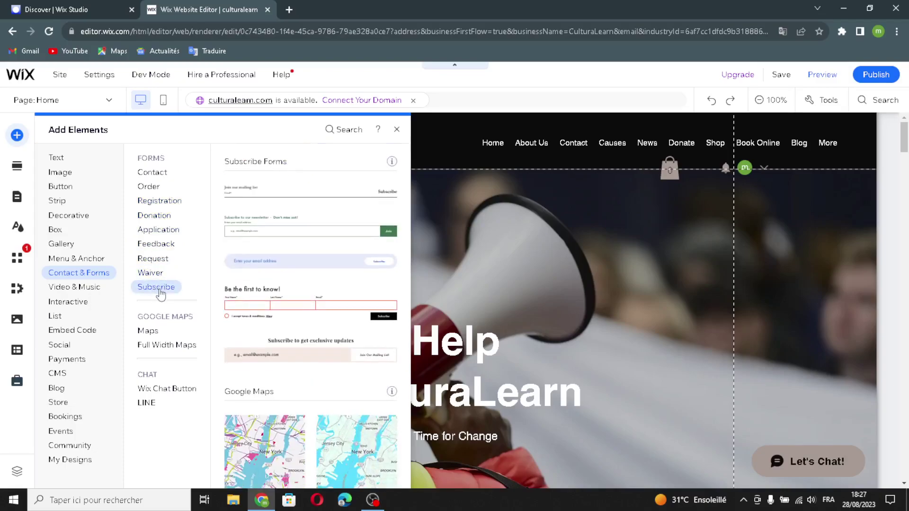
Look through the Google Maps and chat elements, covering regular and full width maps, the Wix Chat button and LINE.
left_click(148, 330)
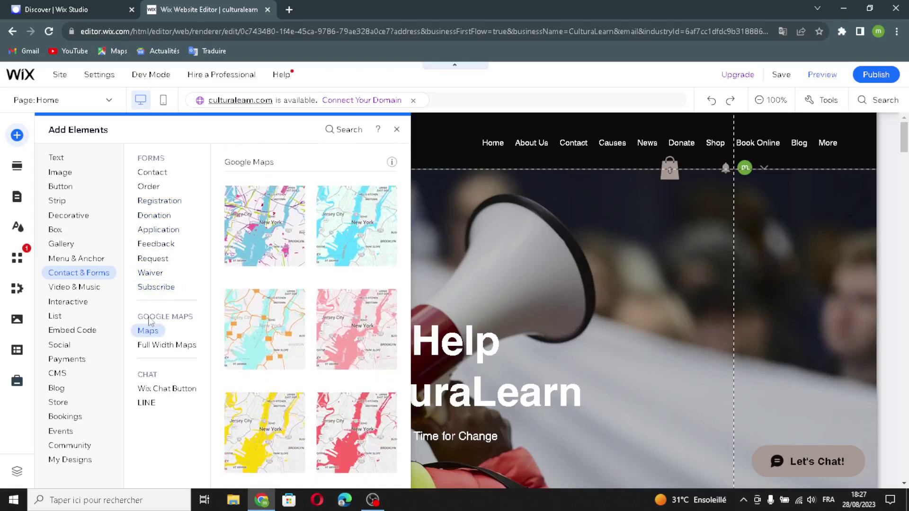
left_click(154, 349)
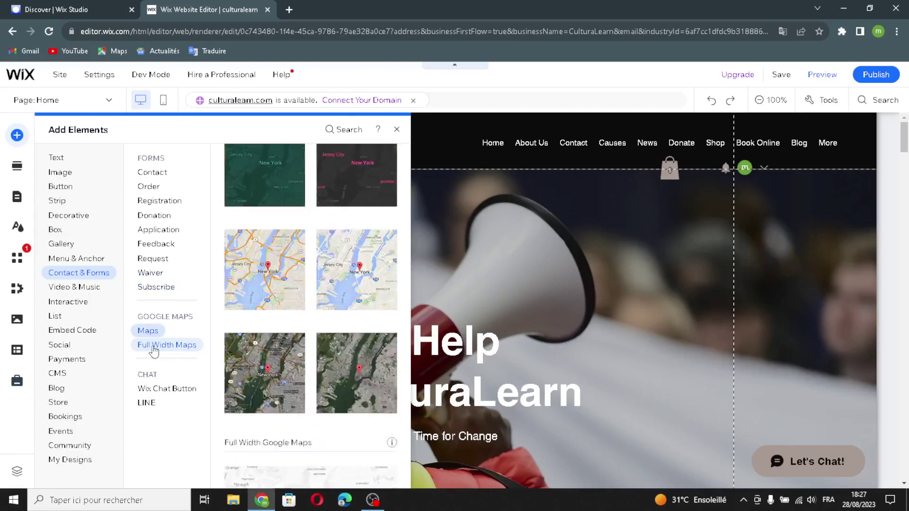
left_click(158, 384)
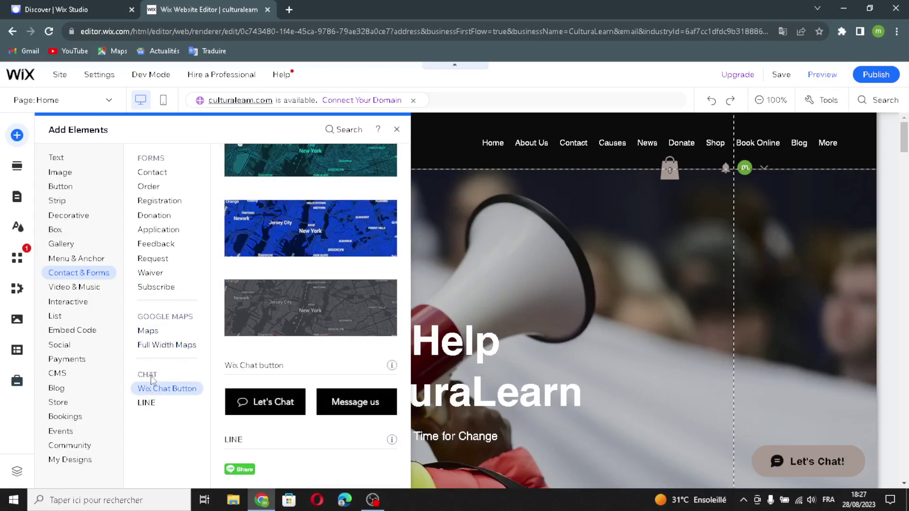
left_click(146, 403)
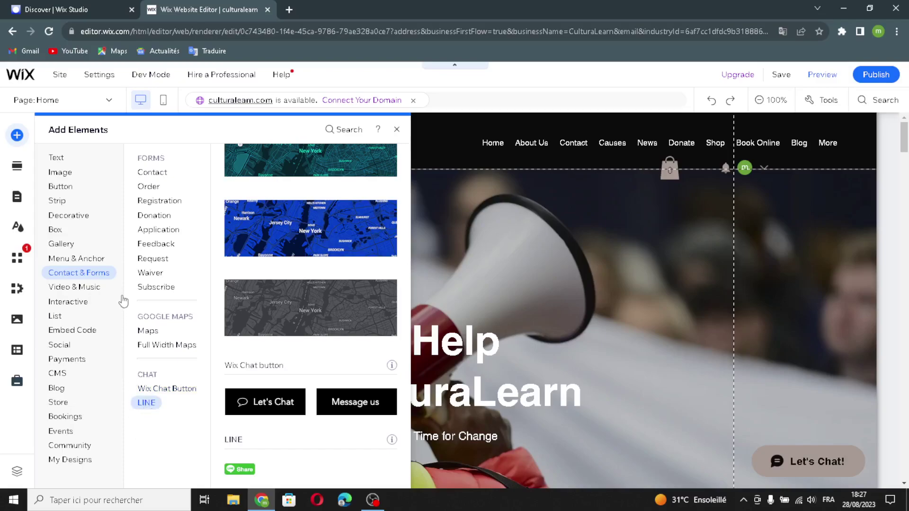
Look through the video elements, covering single video players, Wix Video, VideoBox, video masks and transparent videos.
left_click(91, 292)
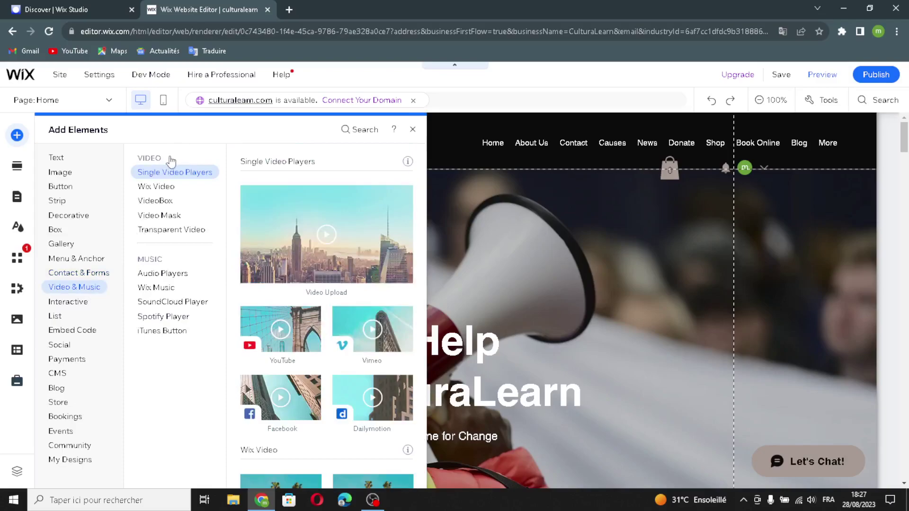
left_click(159, 188)
left_click(150, 201)
left_click(158, 216)
left_click(152, 229)
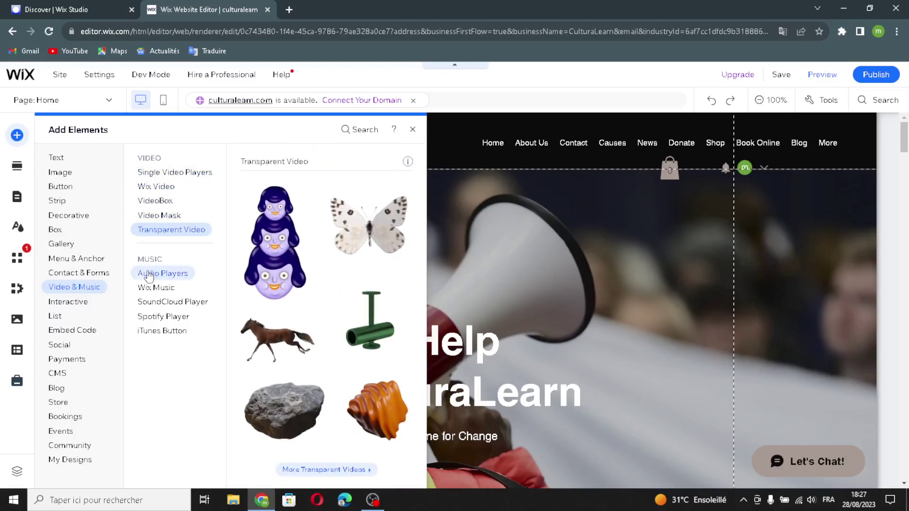
Look through the music elements, covering audio players, Wix Music, SoundCloud and Spotify players and the iTunes button.
left_click(150, 274)
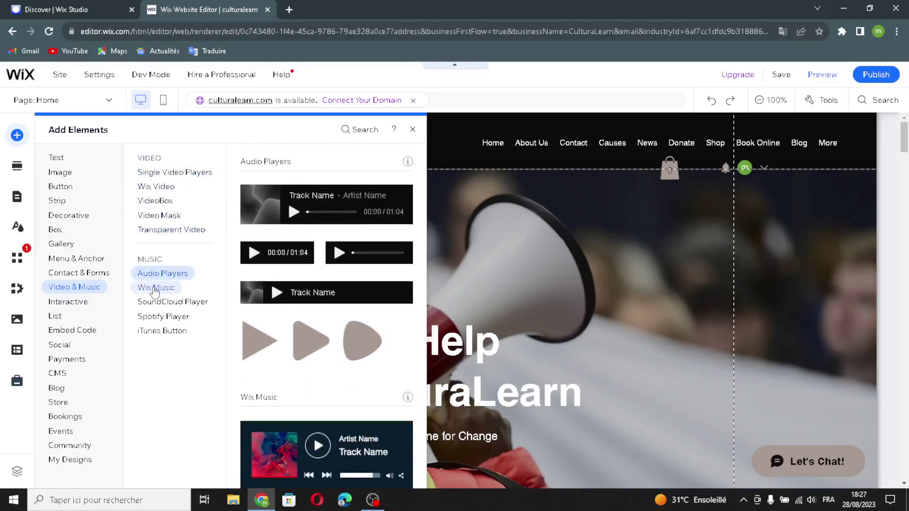
left_click(161, 288)
left_click(164, 302)
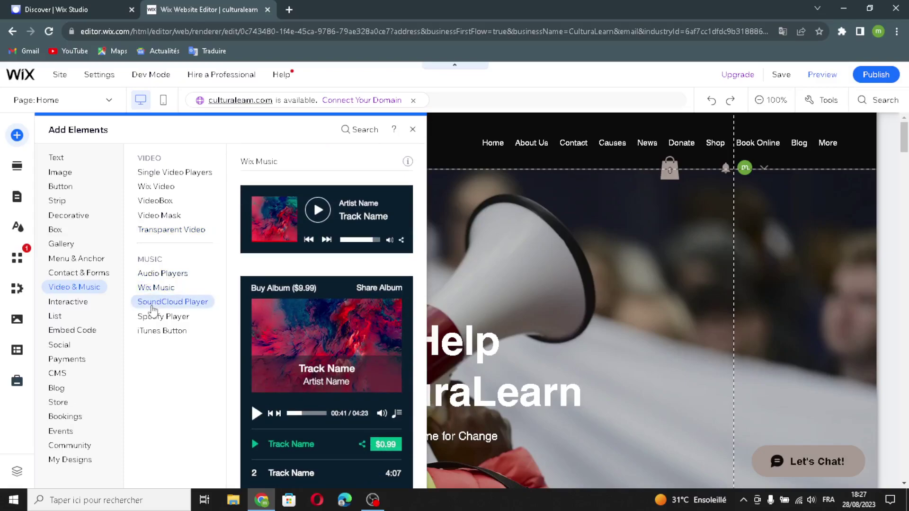
left_click(189, 316)
left_click(159, 331)
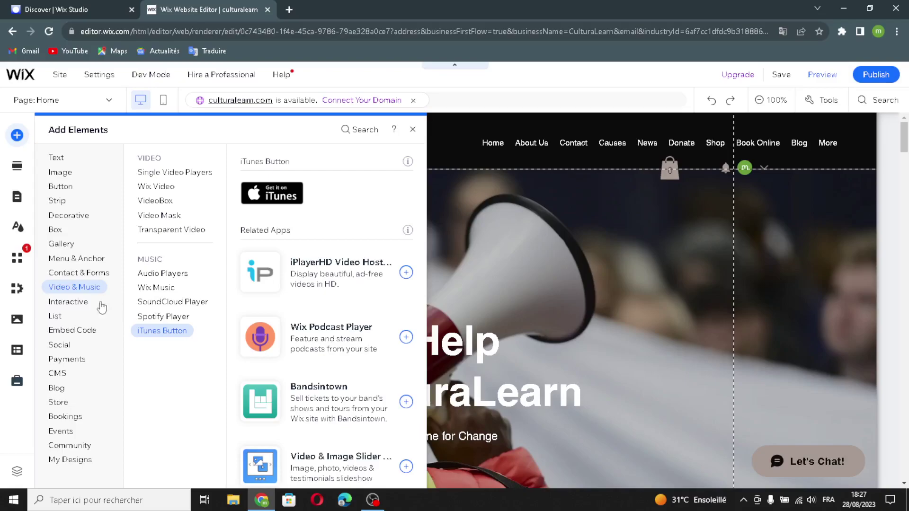
Look through the interactive elements, covering full width and box slideshows, tabs and hover repeaters.
left_click(85, 305)
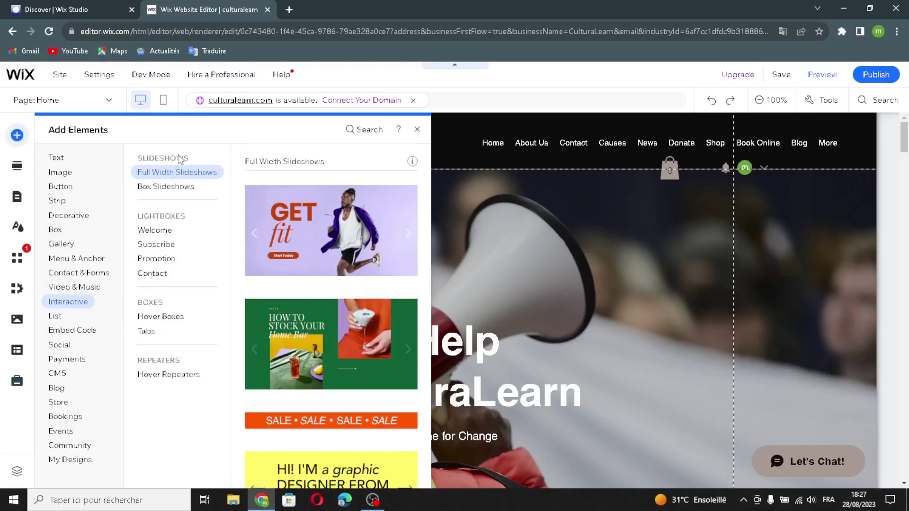
left_click(165, 189)
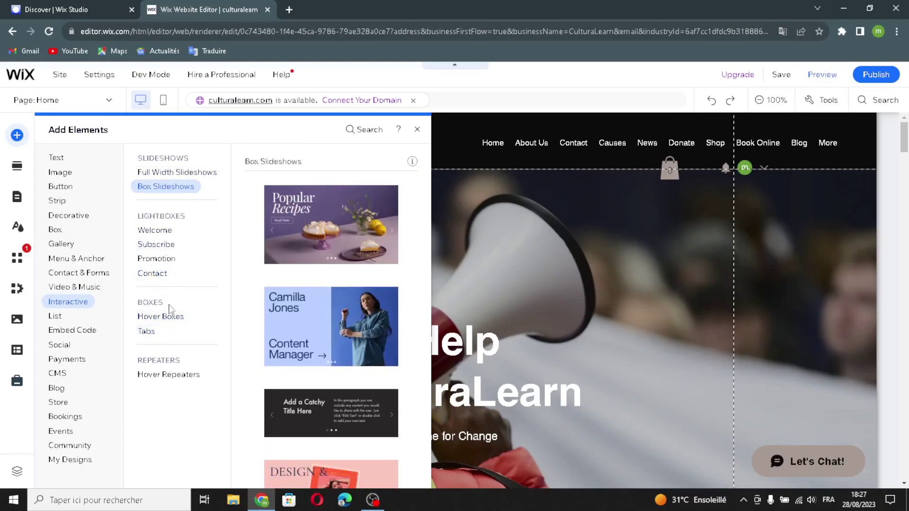
left_click(145, 333)
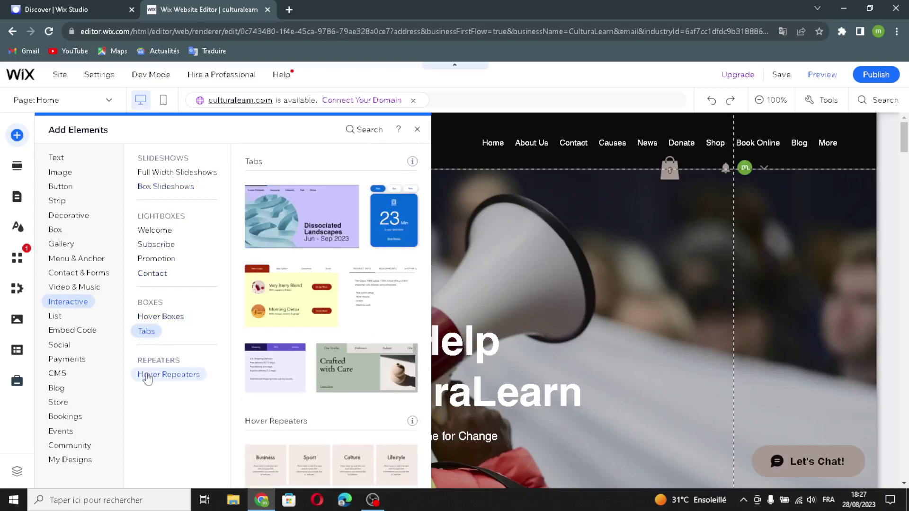
left_click(148, 376)
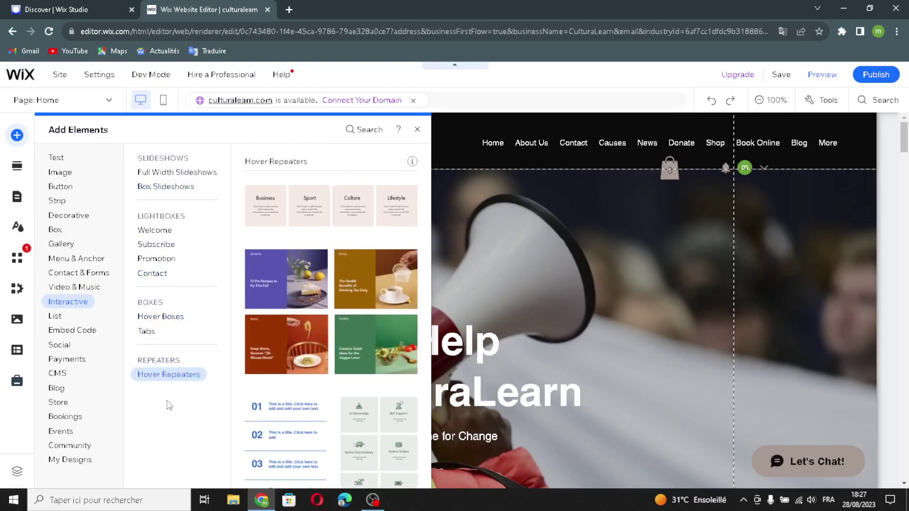
Look through the list elements, covering repeaters, hover repeaters and blank repeaters.
left_click(62, 315)
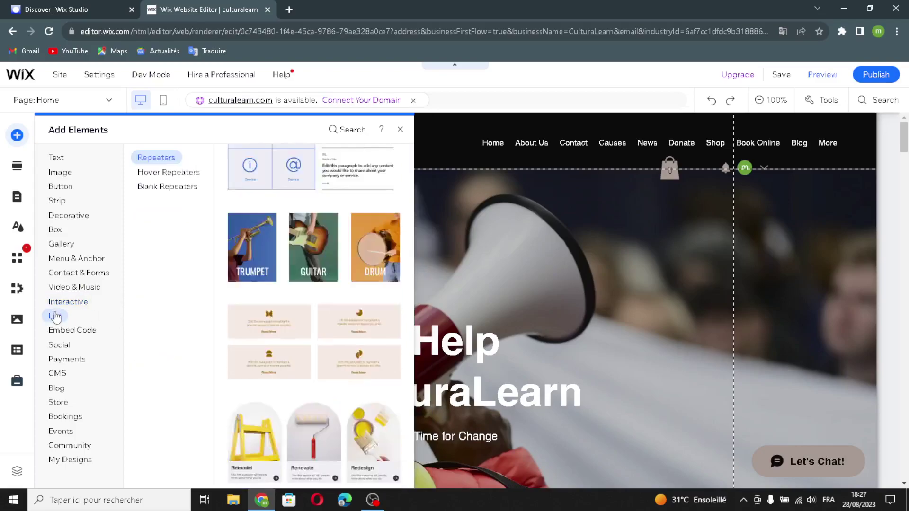
left_click(165, 171)
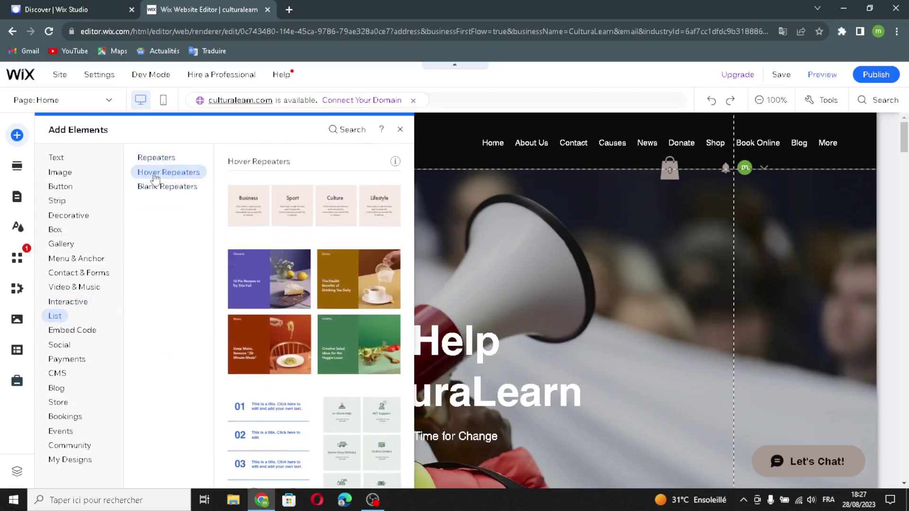
left_click(163, 185)
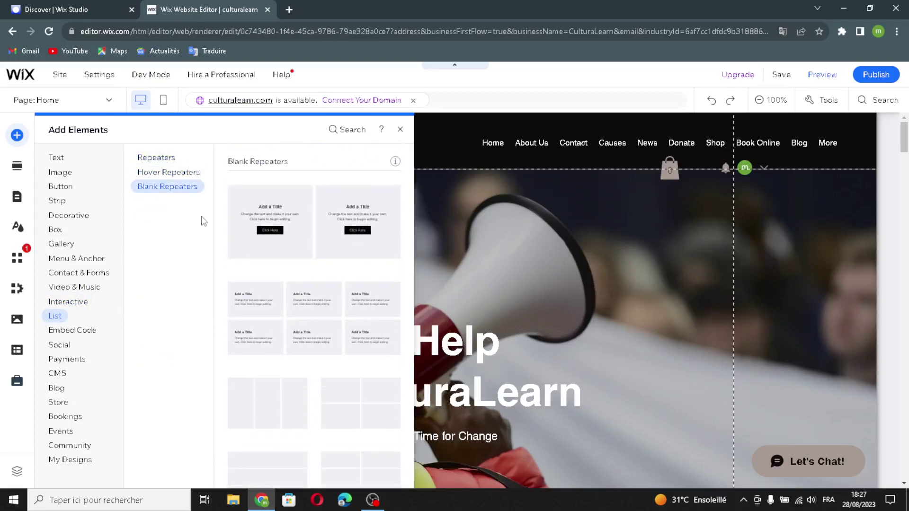
Look through the embed code elements, covering video and audio players, marketing tools, Velo Dev Mode and Lottie animations.
left_click(75, 331)
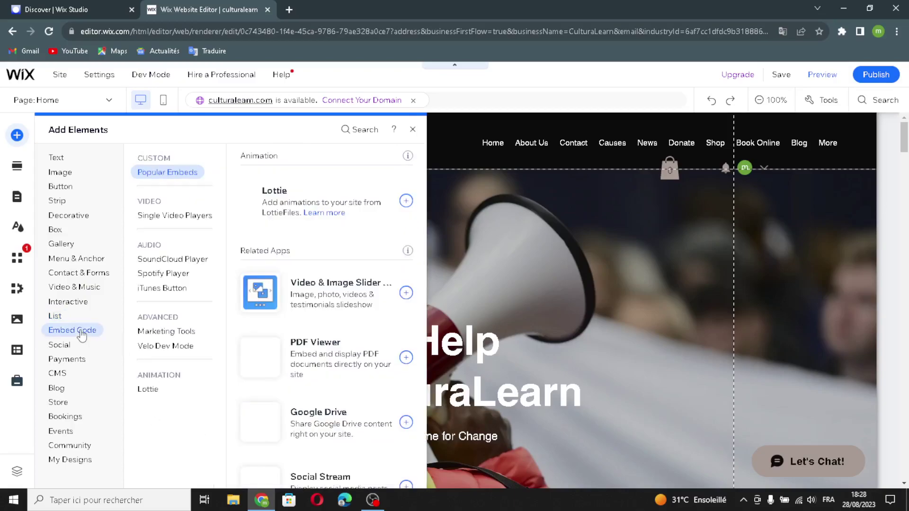
left_click(175, 215)
left_click(173, 260)
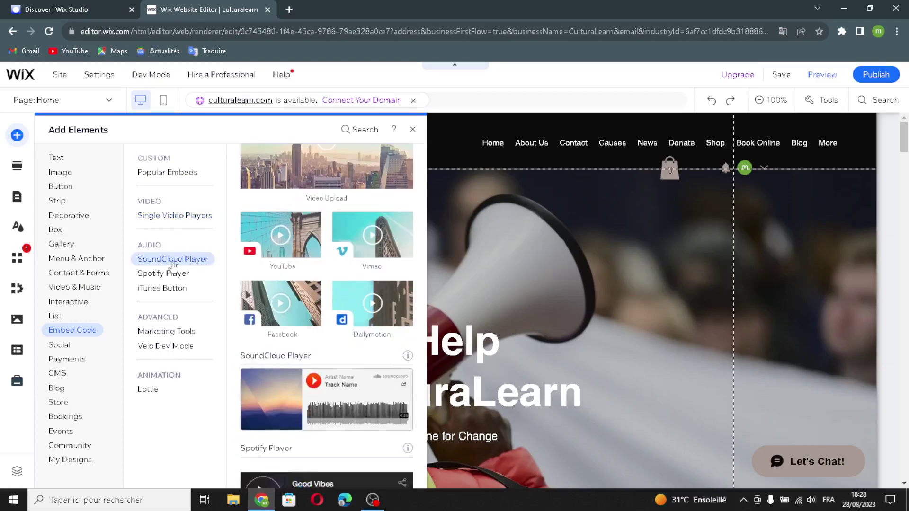
left_click(163, 274)
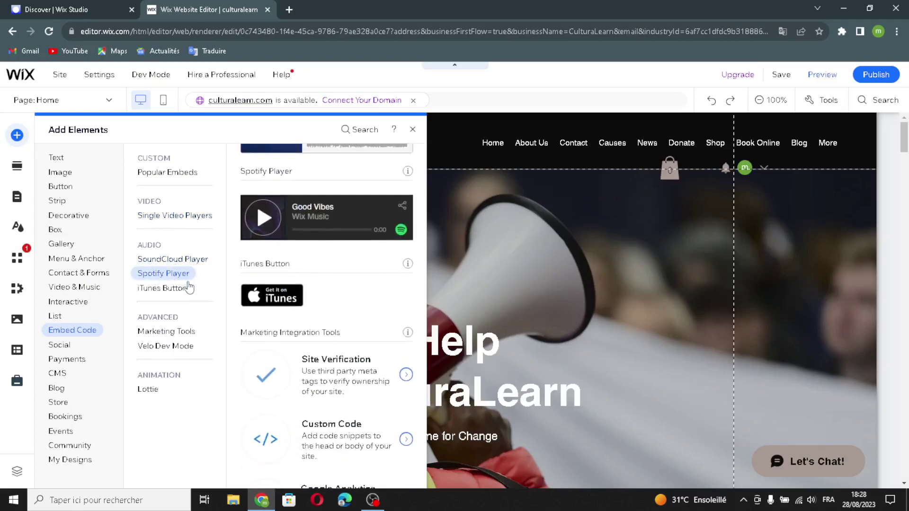
left_click(169, 288)
left_click(150, 329)
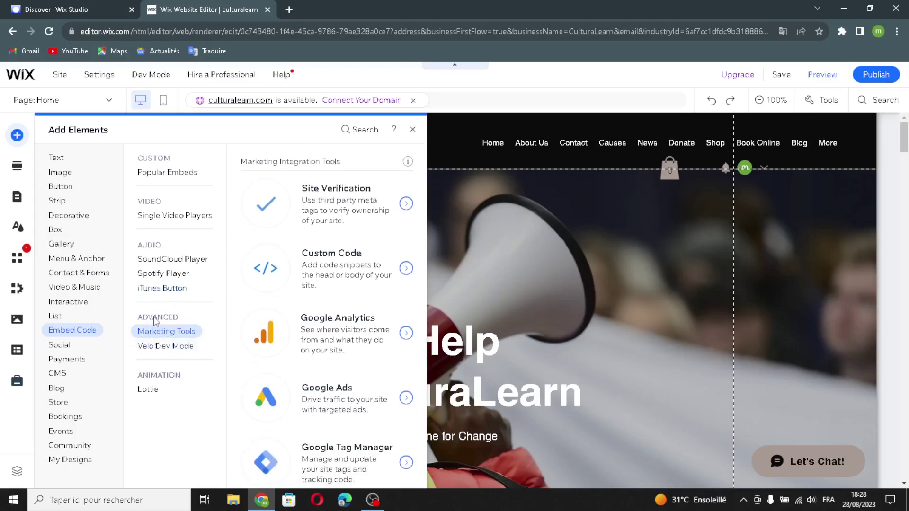
left_click(159, 345)
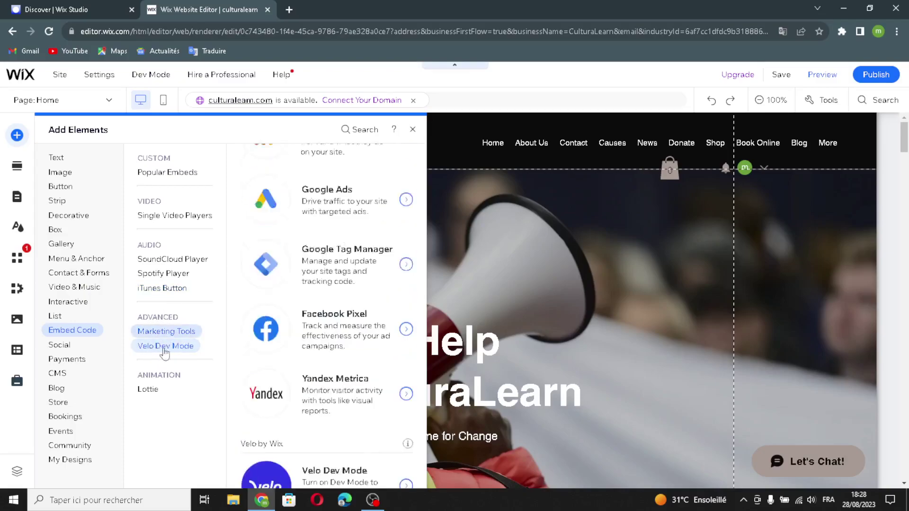
left_click(145, 389)
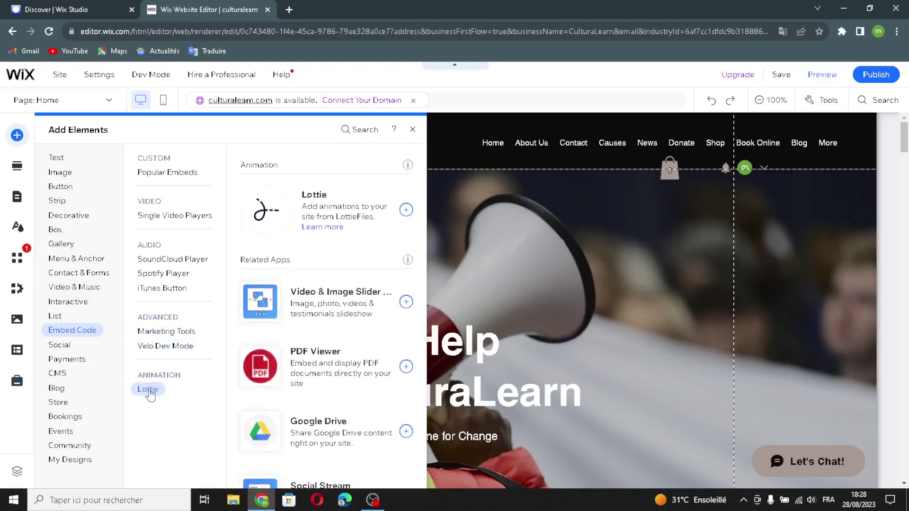
Look through the social elements, covering the social bar, Facebook, Twitter, Pinterest, VK, LINE and YouTube.
left_click(60, 347)
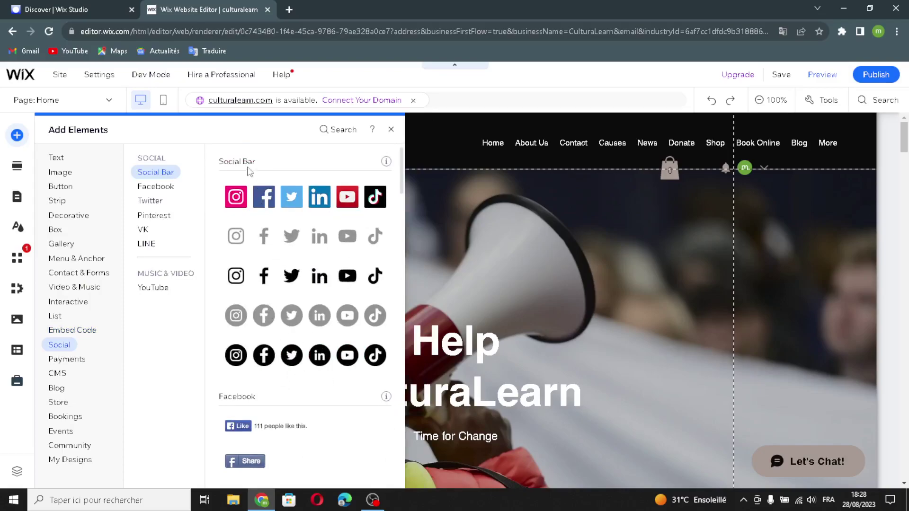
left_click(158, 188)
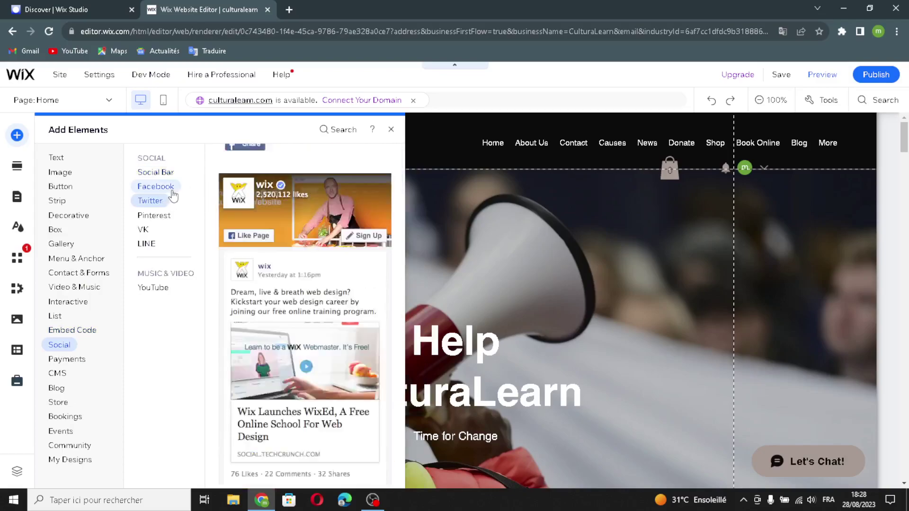
left_click(150, 201)
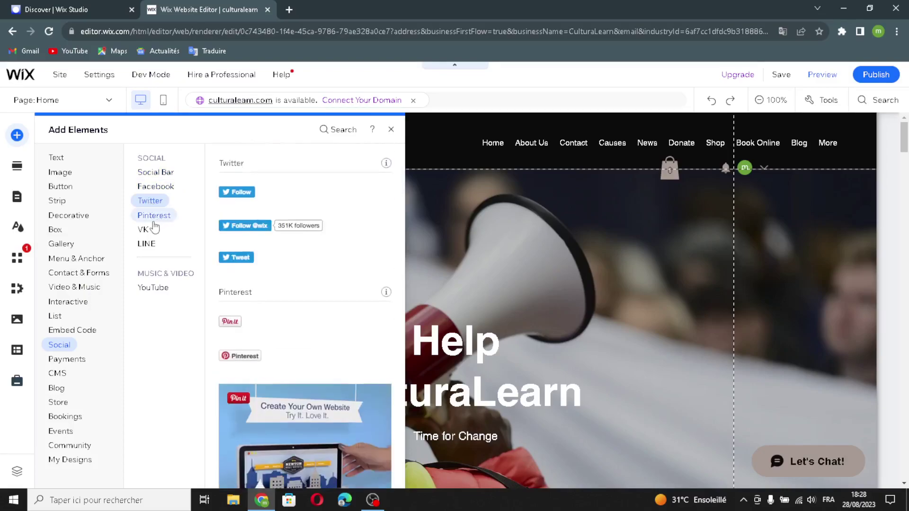
left_click(155, 216)
left_click(140, 230)
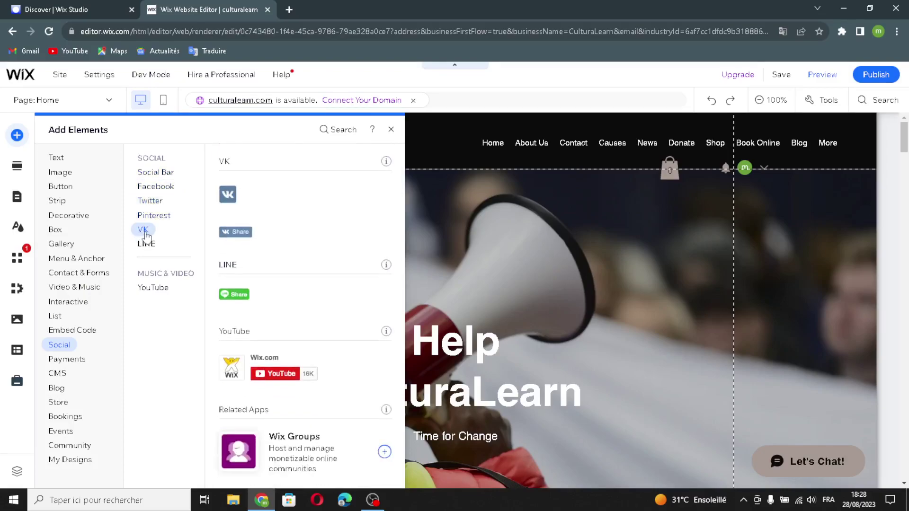
left_click(151, 246)
left_click(150, 287)
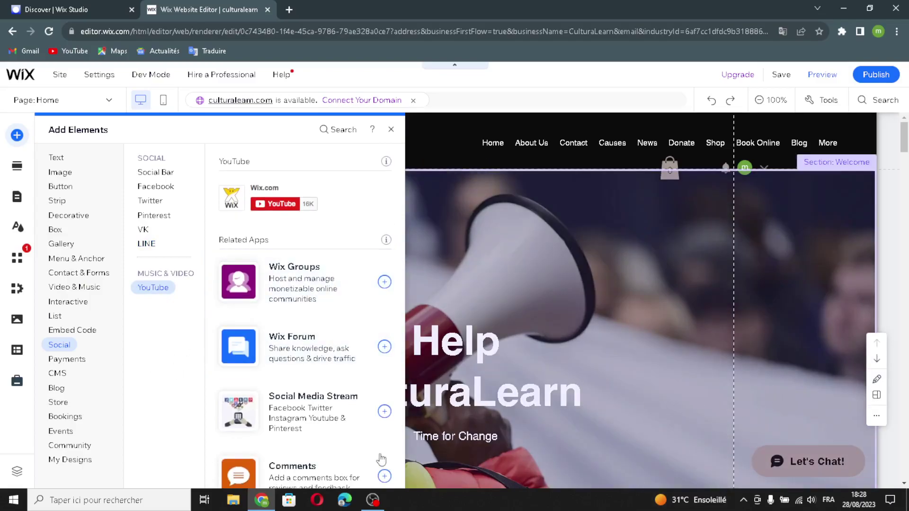
Look through the payment elements, covering pay and PayPal buttons and the store product galleries.
left_click(71, 361)
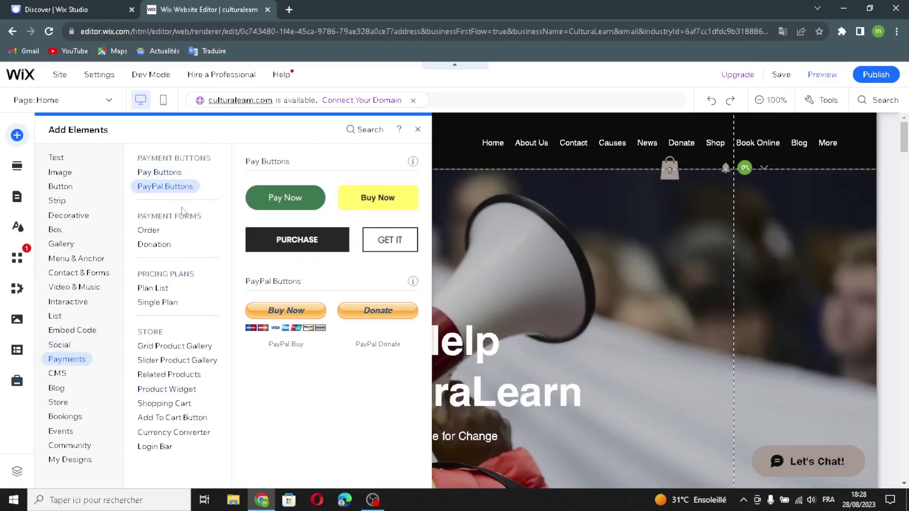
mouse_move(161, 255)
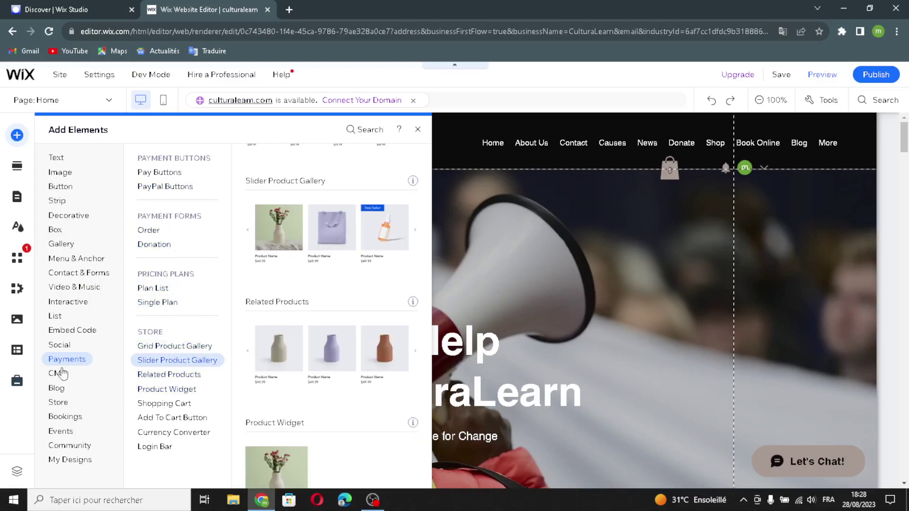
Look through the remaining element categories, covering CMS, blog, store, bookings, events, community and My Designs.
mouse_move(56, 376)
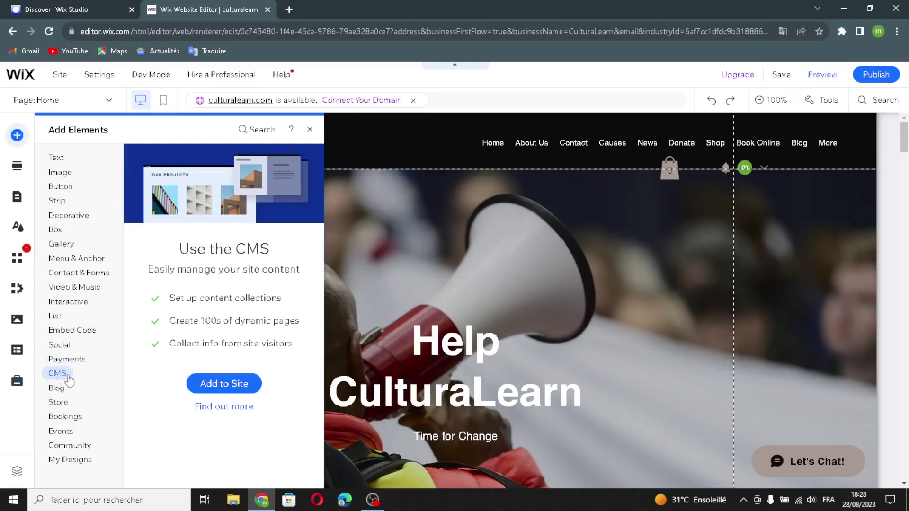
mouse_move(56, 388)
mouse_move(61, 406)
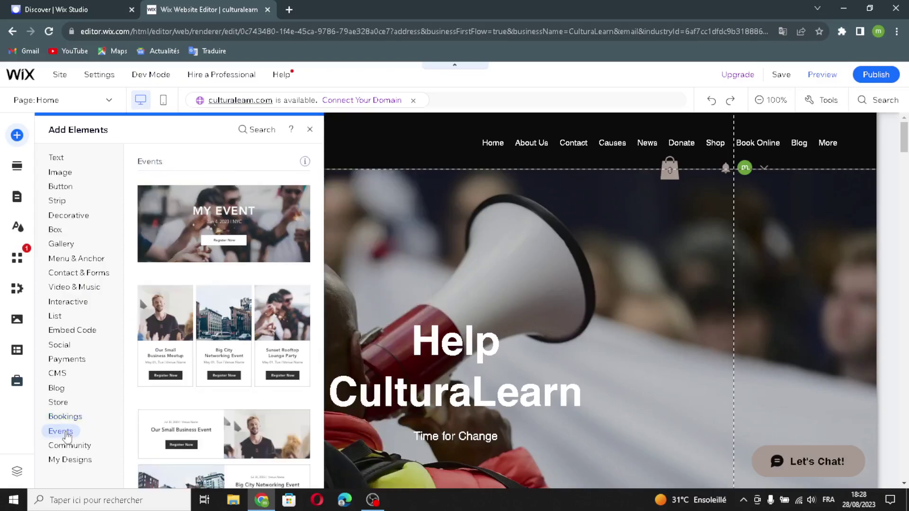
mouse_move(73, 450)
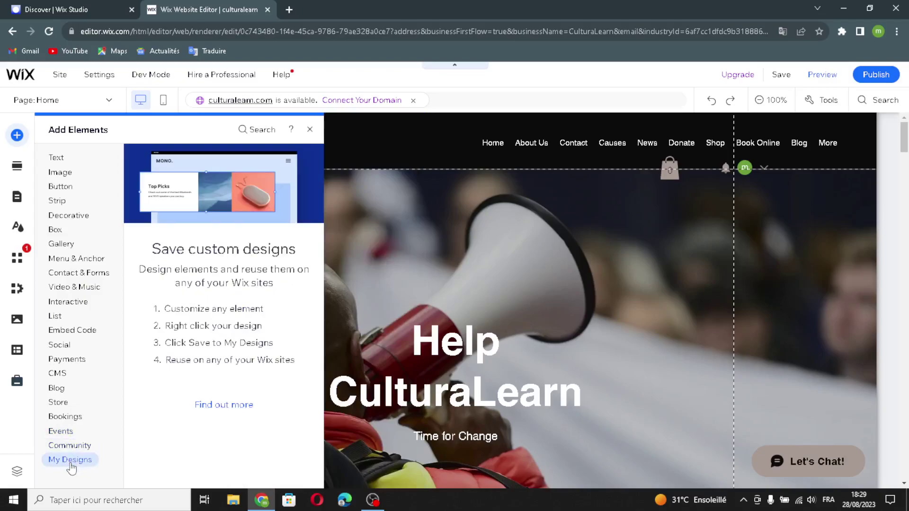
Look over the section templates, the site design options and the media library with its free Wix images and videos.
left_click(16, 166)
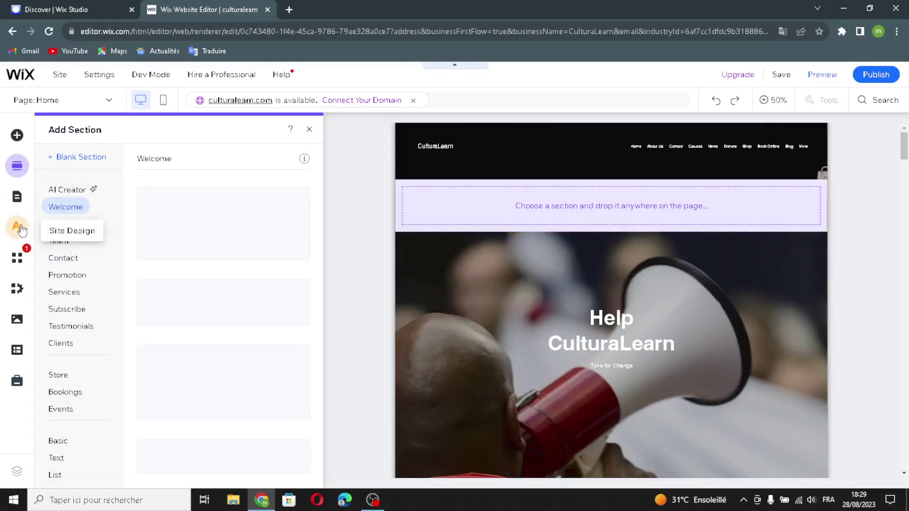
left_click(19, 228)
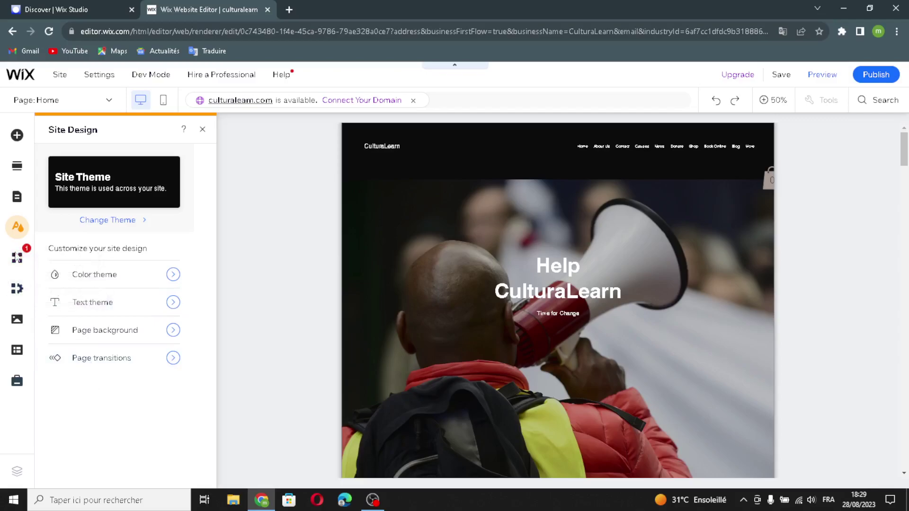
left_click(17, 320)
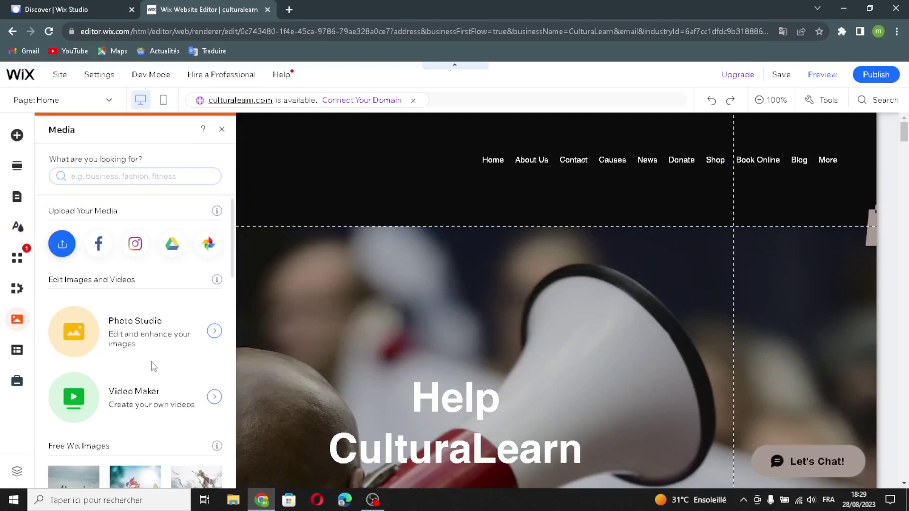
scroll(173, 447, "down", 4)
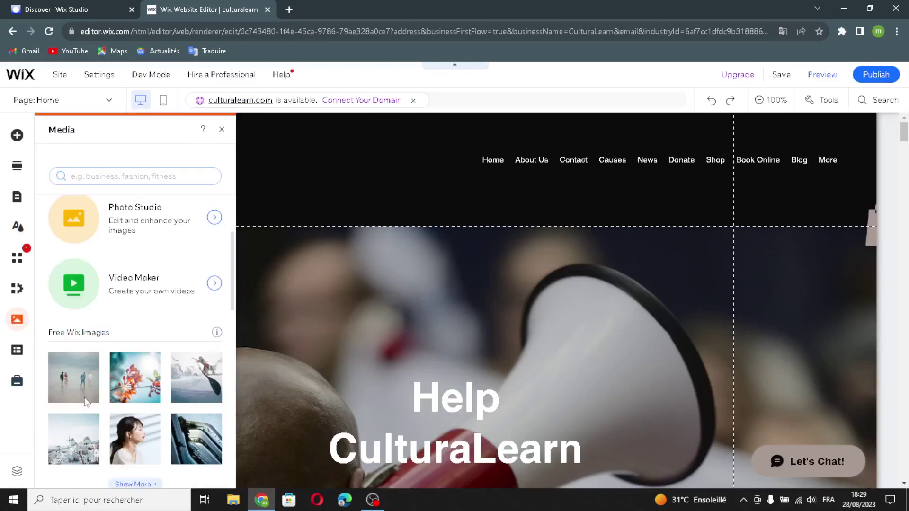
scroll(174, 398, "down", 3)
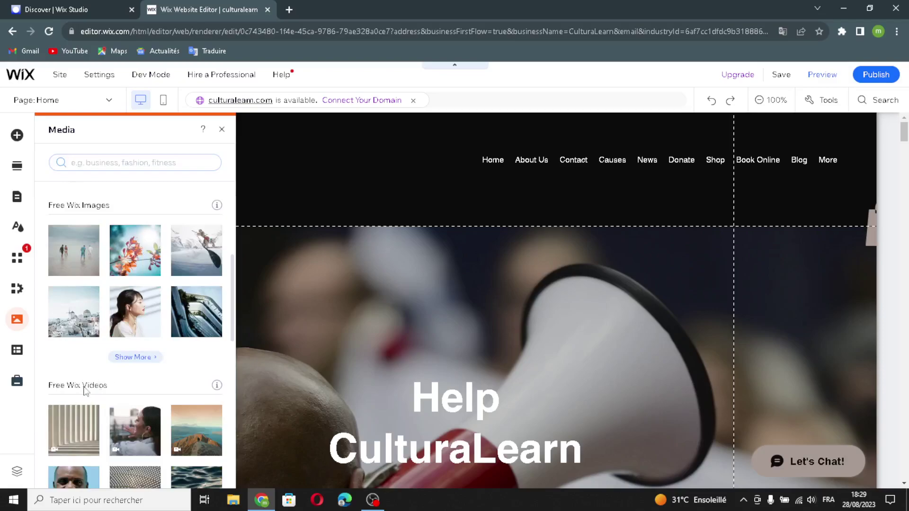
View the CMS introduction and the Marketing & SEO tools, and return to the page canvas.
left_click(18, 350)
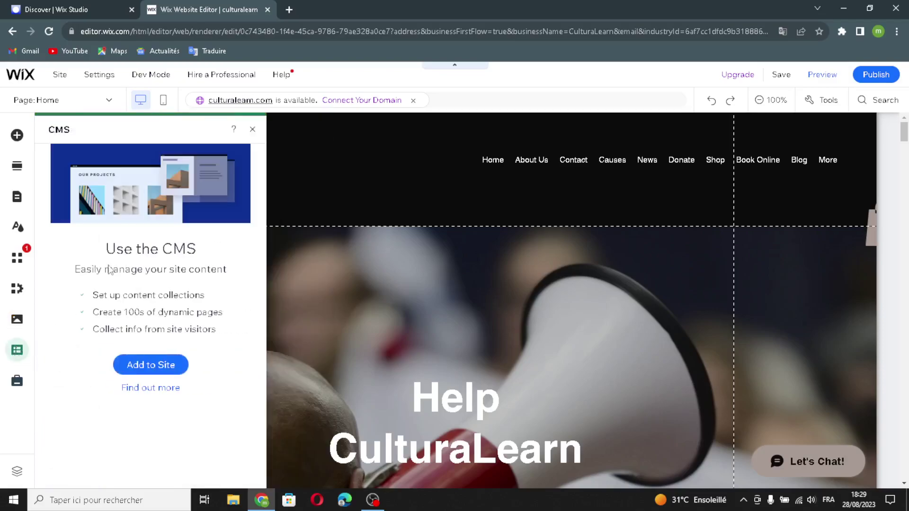
left_click(21, 384)
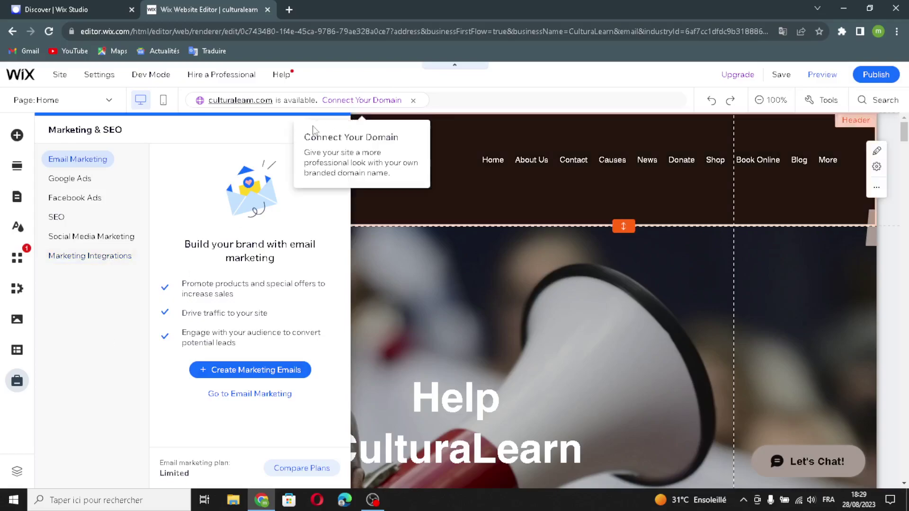
left_click(336, 129)
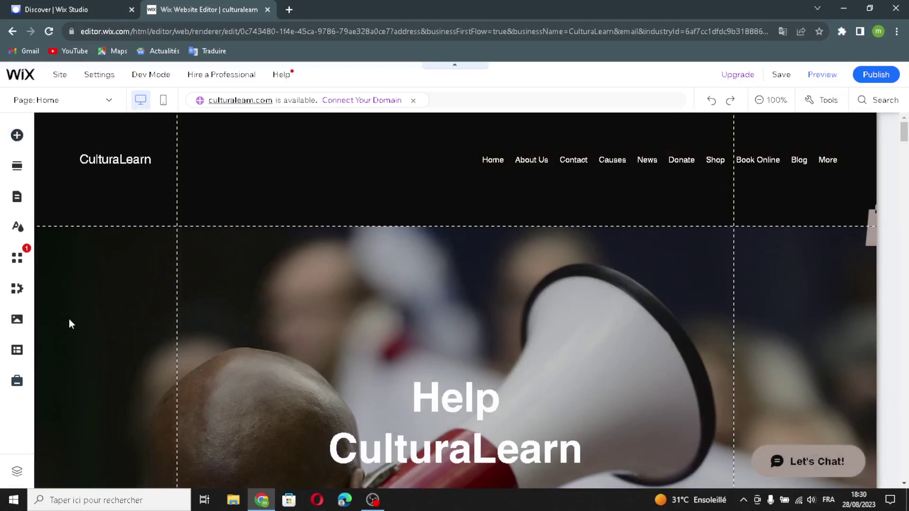
Examine the home page from the hero section and its available section actions down to the music player and video gallery.
scroll(586, 344, "down", 1)
scroll(591, 336, "down", 3)
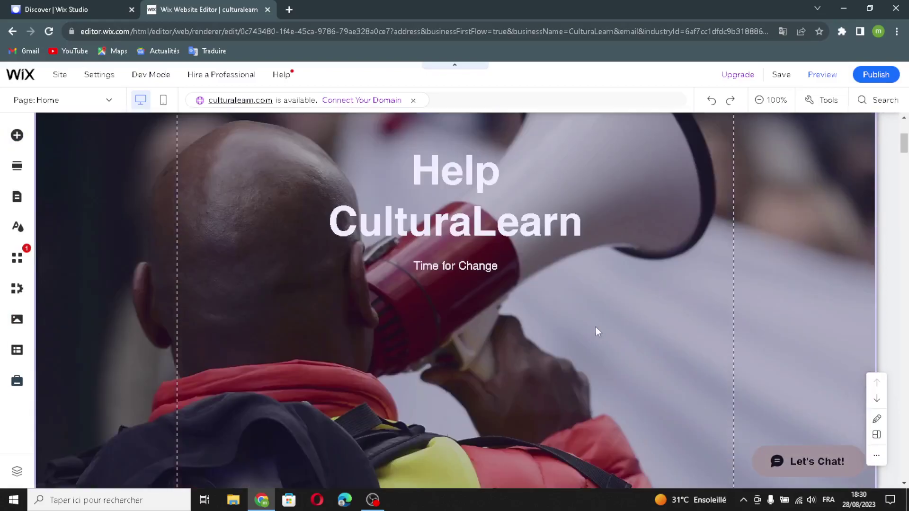
scroll(606, 324, "down", 4)
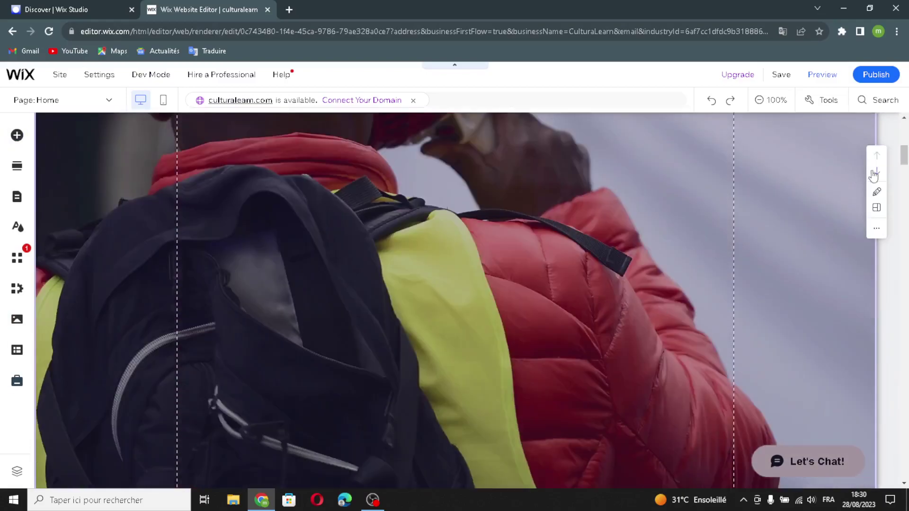
left_click(876, 232)
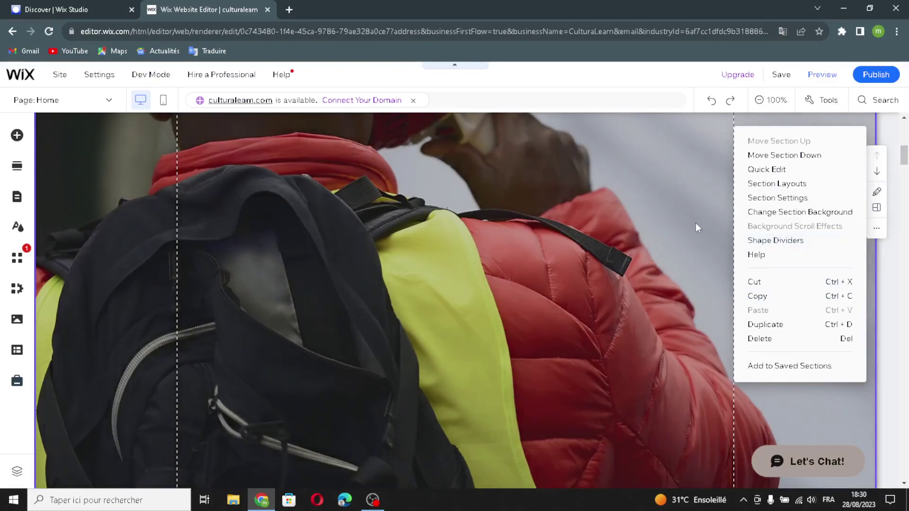
left_click(694, 223)
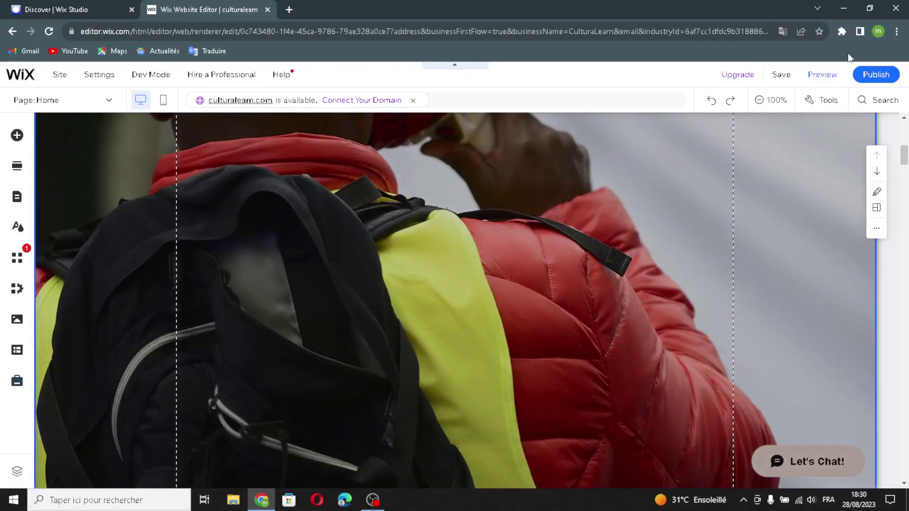
scroll(470, 308, "down", 5)
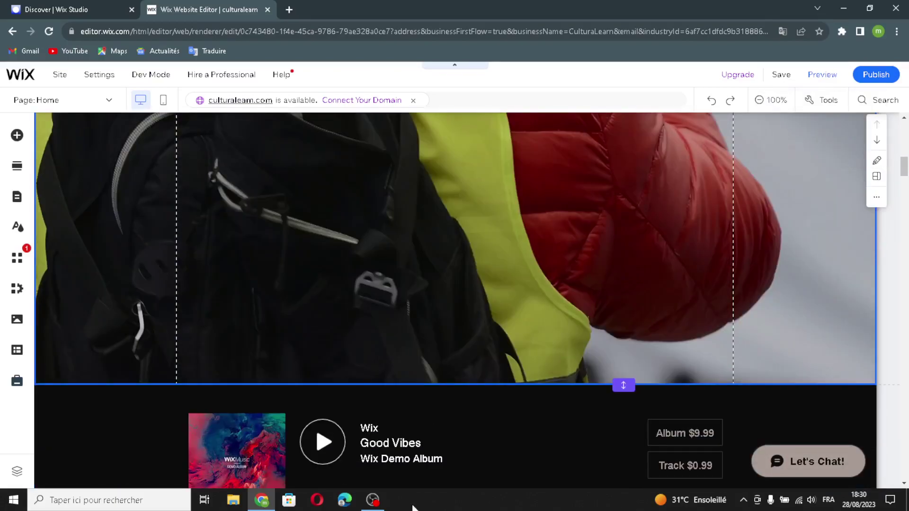
scroll(394, 392, "down", 6)
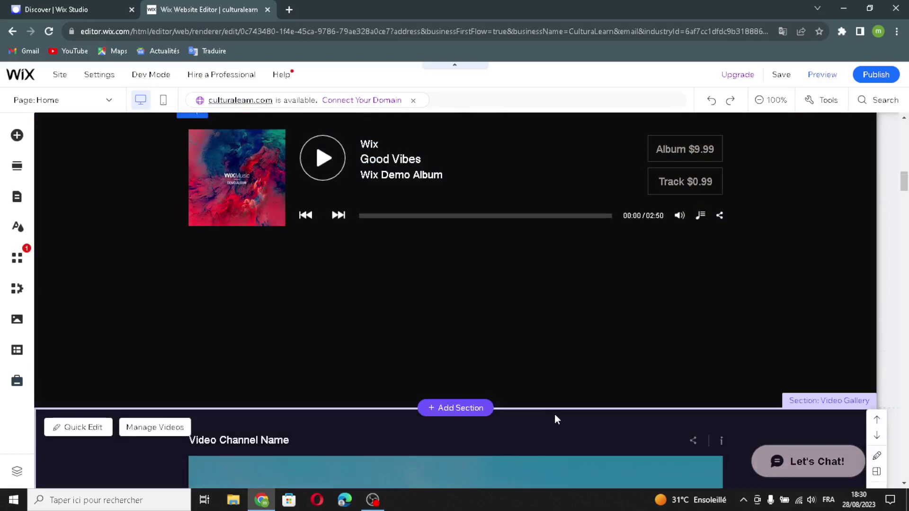
scroll(554, 420, "down", 6)
Publish the CulturaLearn site with its latest changes.
mouse_move(873, 73)
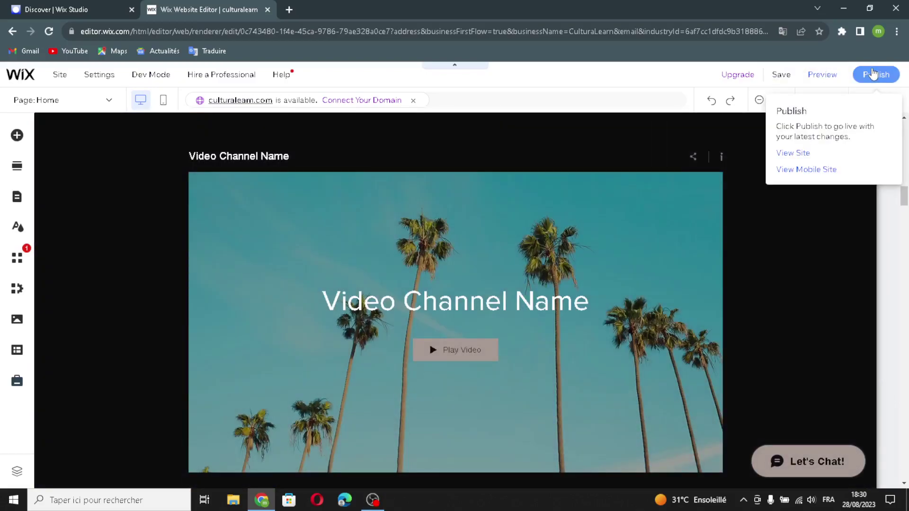
left_click(873, 74)
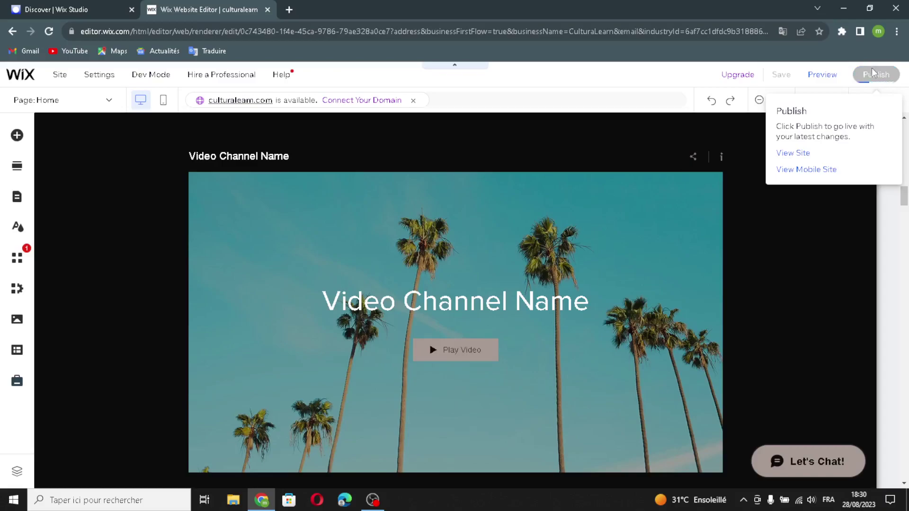